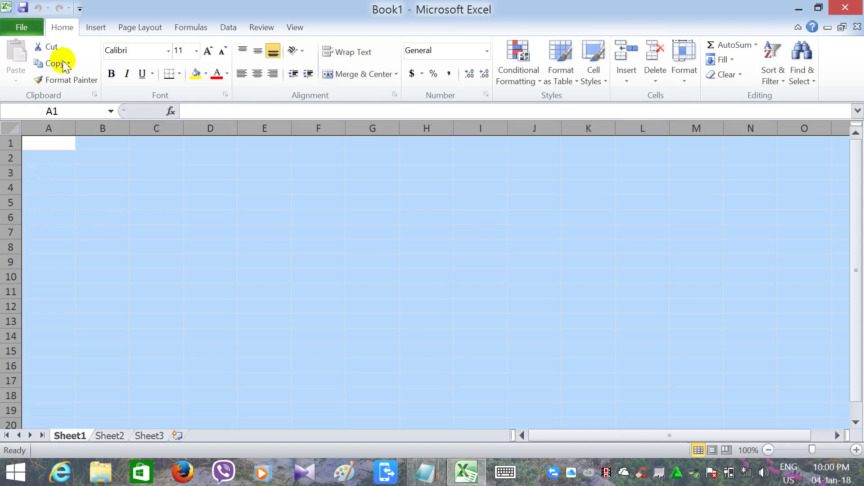
# Apply the Zawgyi-One font to every cell of Sheet1 in Book1.
pyautogui.click(171, 52)
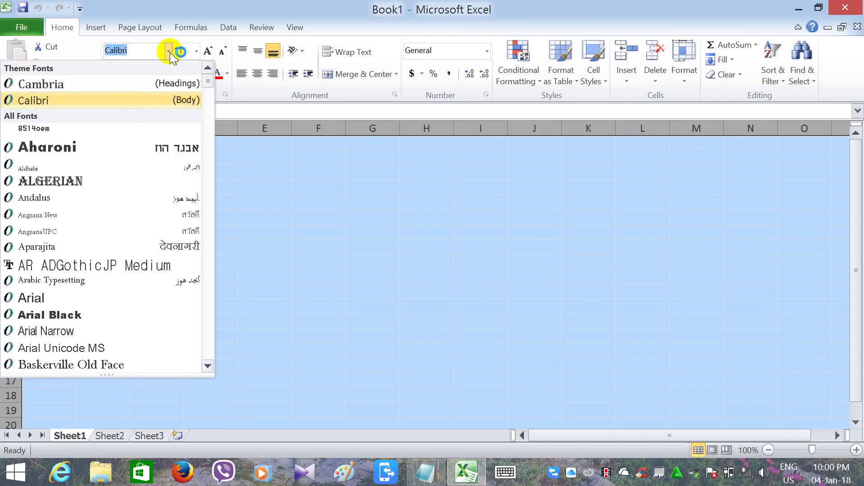
pyautogui.hotkey('alt', 'shift')
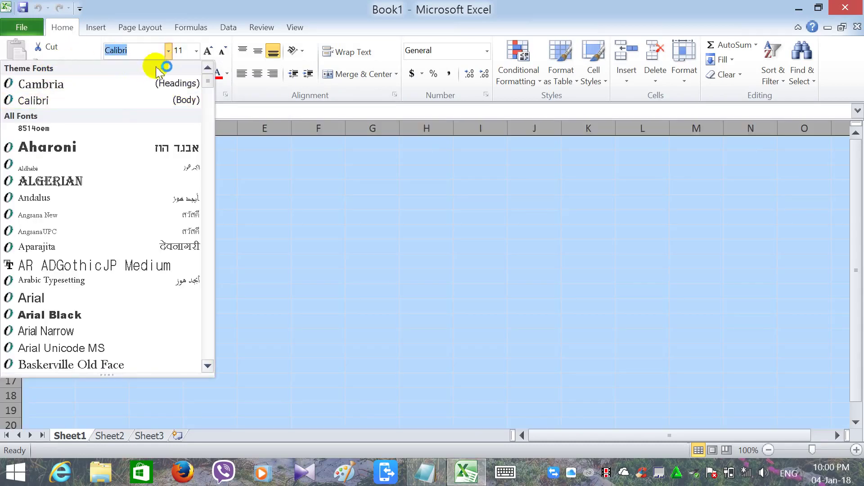
pyautogui.write('▯')
pyautogui.hotkey('alt', 'shift')
pyautogui.write('z')
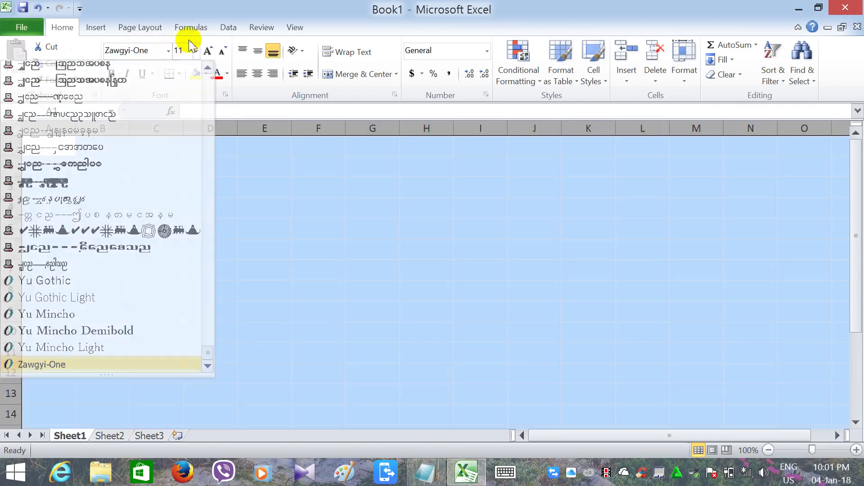
pyautogui.press('Return')
pyautogui.click(197, 51)
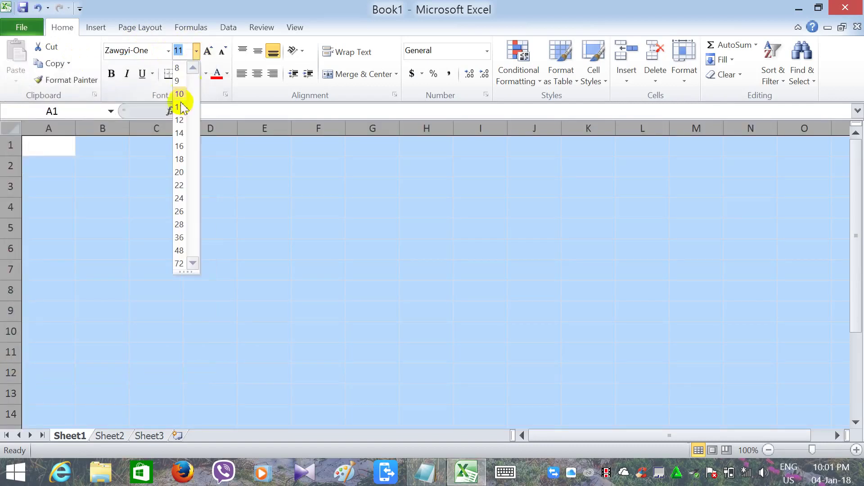
# Set the font size to 14 and type Myanmar serial-number, name and father's-name headings in A1–C1.
pyautogui.click(179, 135)
pyautogui.click(72, 156)
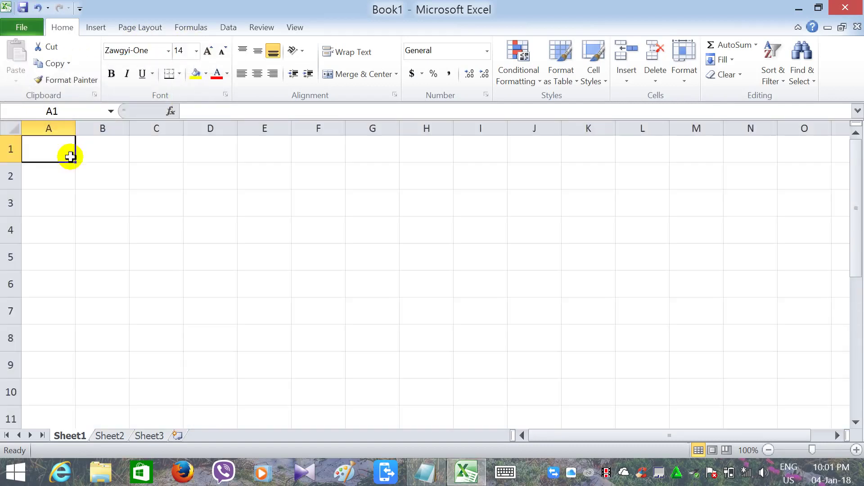
pyautogui.write('ေငြ')
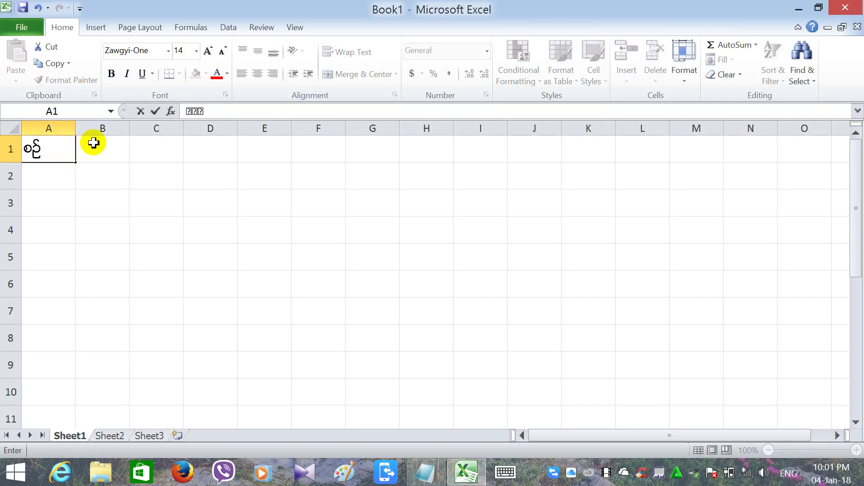
pyautogui.click(93, 143)
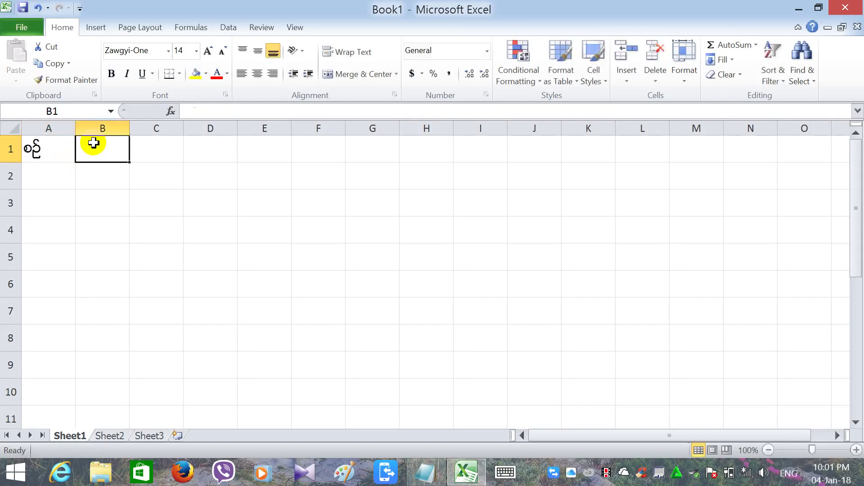
pyautogui.write('အမ')
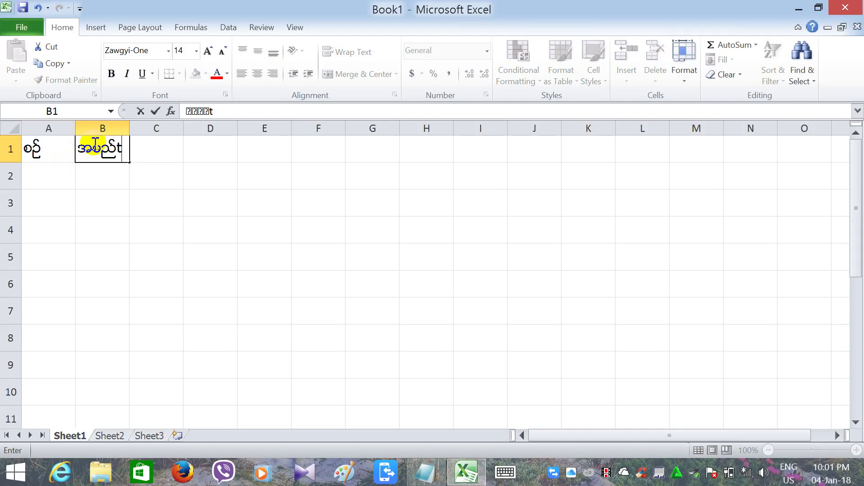
pyautogui.write('ည်')
pyautogui.press('Tab')
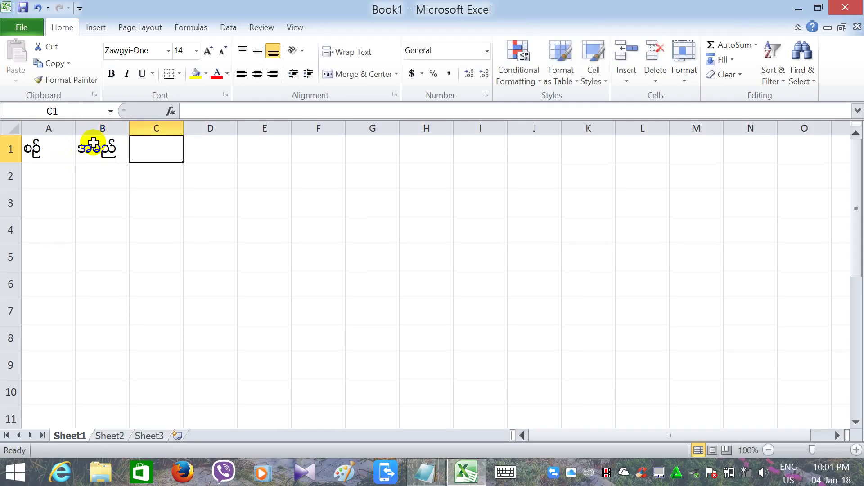
pyautogui.write('t')
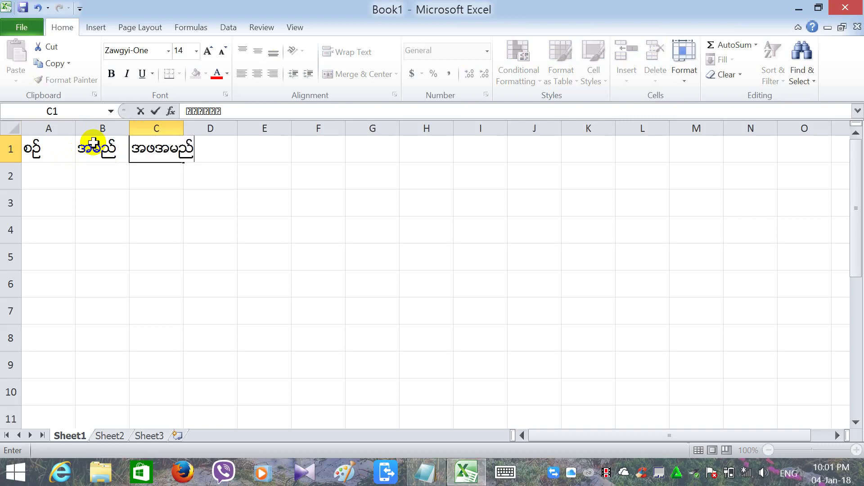
pyautogui.press('Tab')
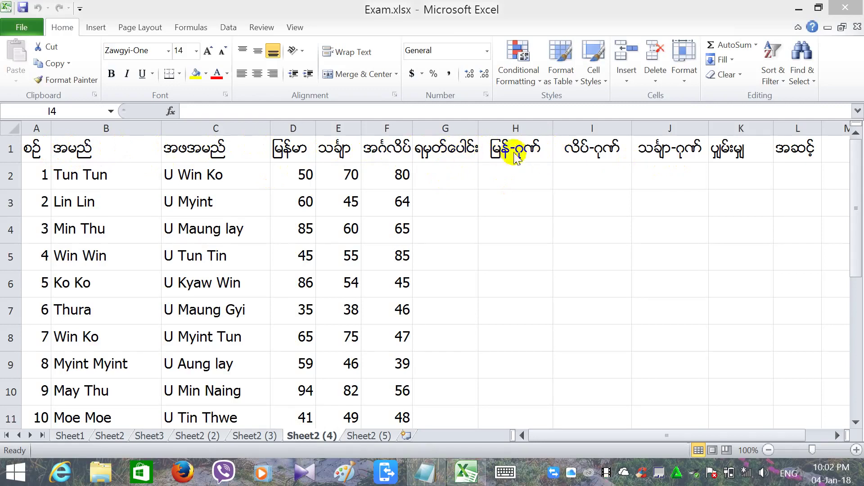
# Insert a blank column H and head it with the Myanmar pass/fail label အောင်/ကျ.
pyautogui.click(494, 128)
pyautogui.click(621, 49)
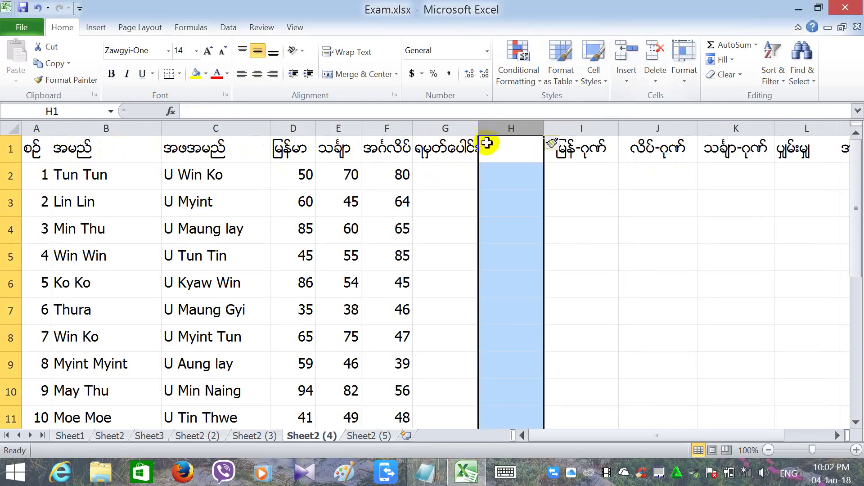
pyautogui.click(495, 140)
pyautogui.write('ေအာင္/က်')
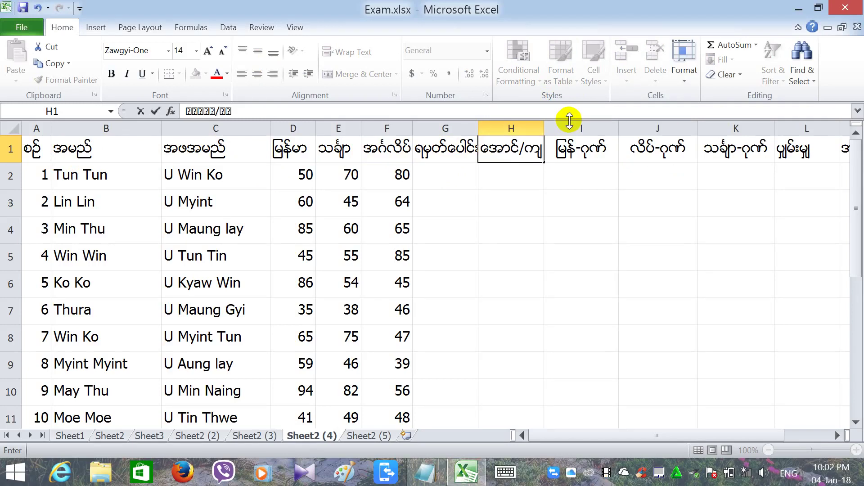
pyautogui.press('Return')
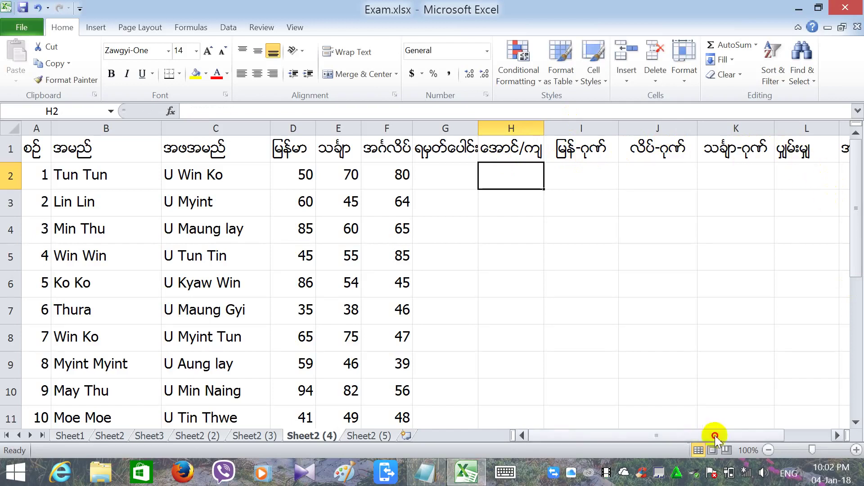
# Narrow the name column B and father's-name column C.
pyautogui.moveTo(715, 436); pyautogui.dragTo(717, 434)
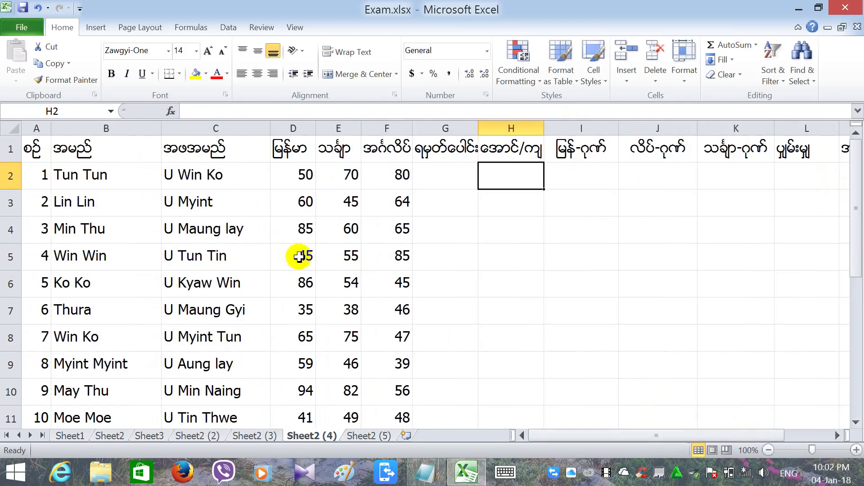
pyautogui.moveTo(160, 132); pyautogui.dragTo(147, 131)
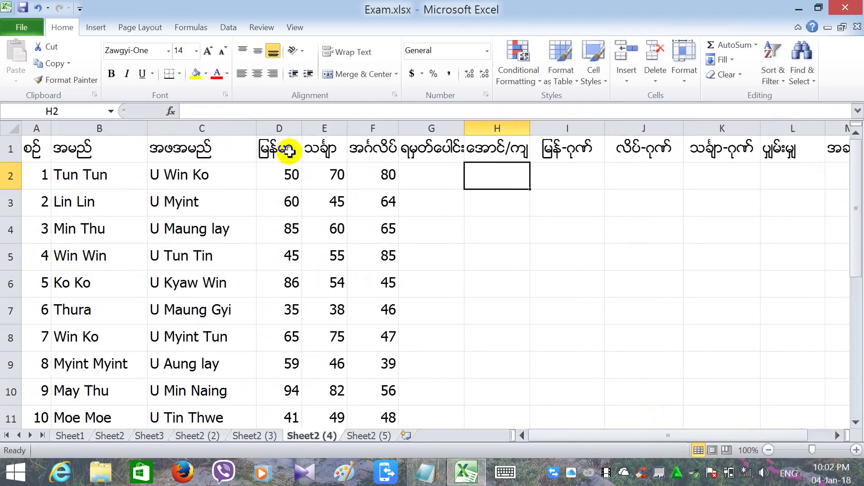
pyautogui.moveTo(255, 131); pyautogui.dragTo(242, 130)
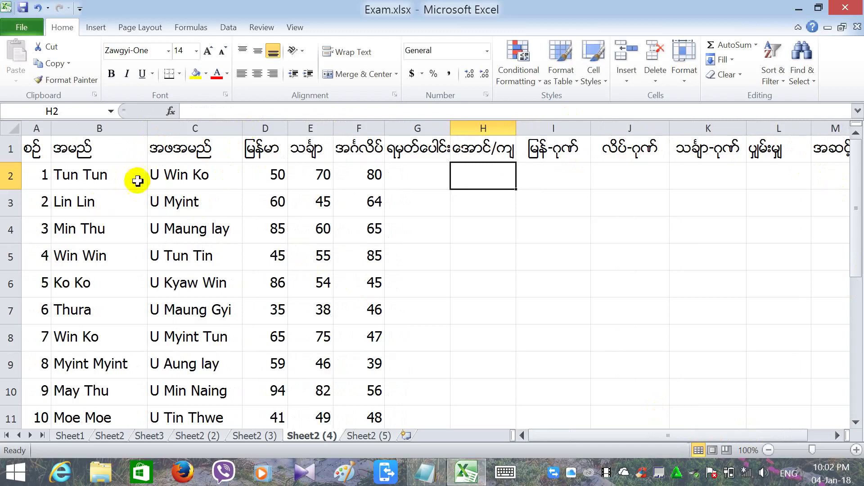
pyautogui.moveTo(145, 132); pyautogui.dragTo(131, 131)
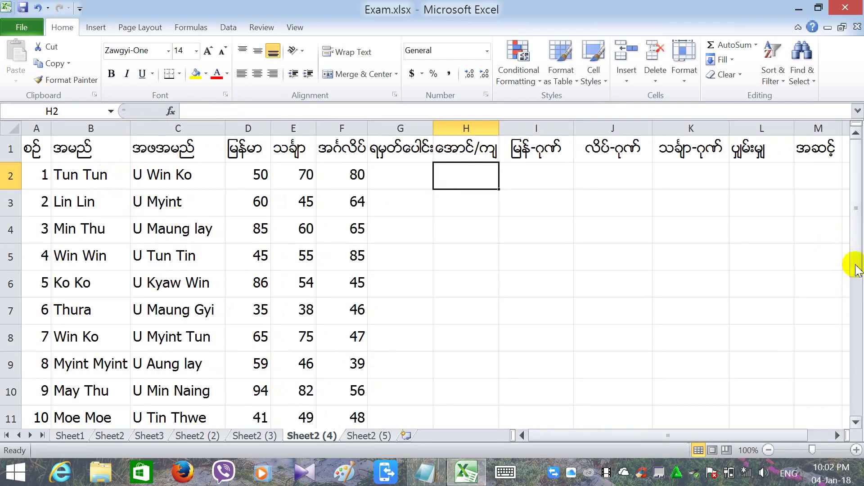
pyautogui.moveTo(855, 265); pyautogui.dragTo(850, 239)
# Check the marks in F2 and F3, then select G2 for the total.
pyautogui.click(360, 183)
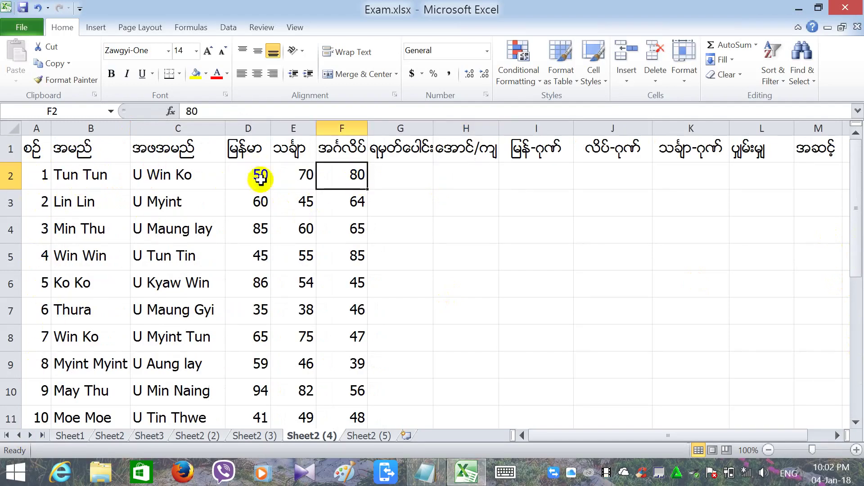
pyautogui.click(333, 205)
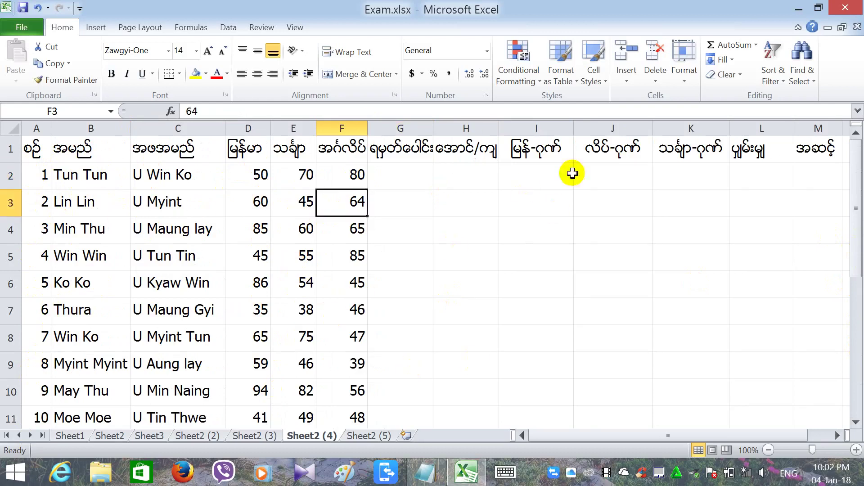
pyautogui.click(481, 208)
pyautogui.click(396, 182)
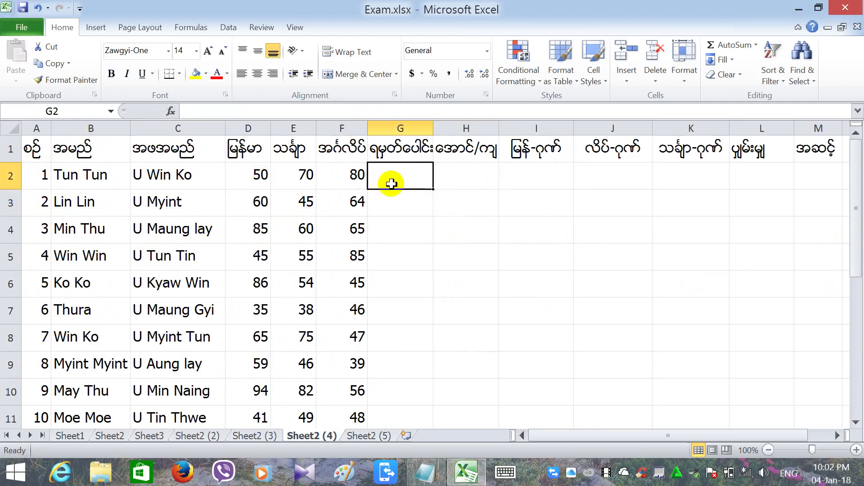
# Enter a total-marks sum formula in G2 and fill it down to G16.
pyautogui.write('=D2')
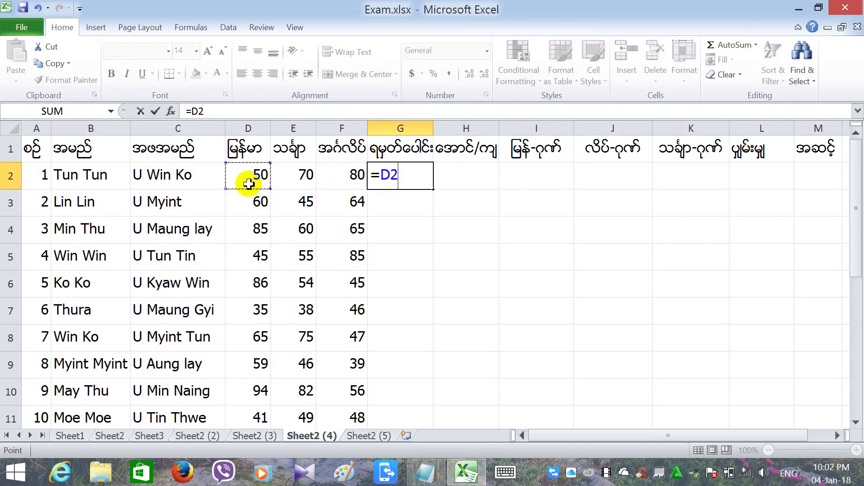
pyautogui.write('+')
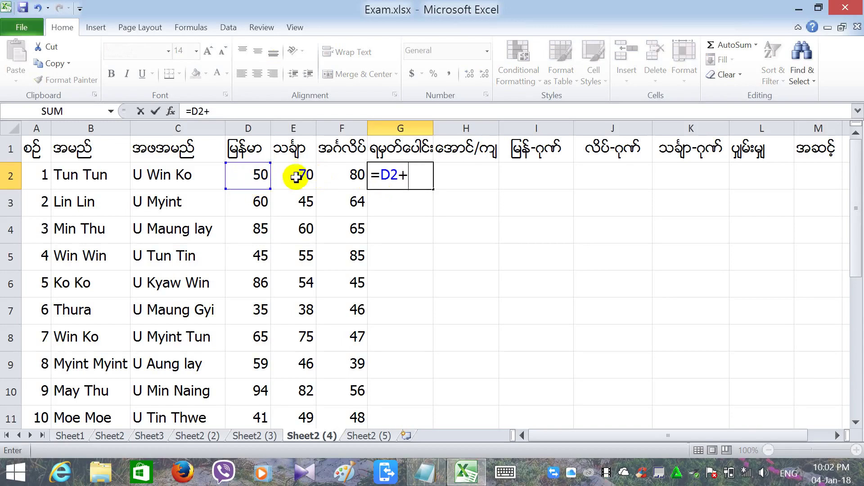
pyautogui.write('E2+')
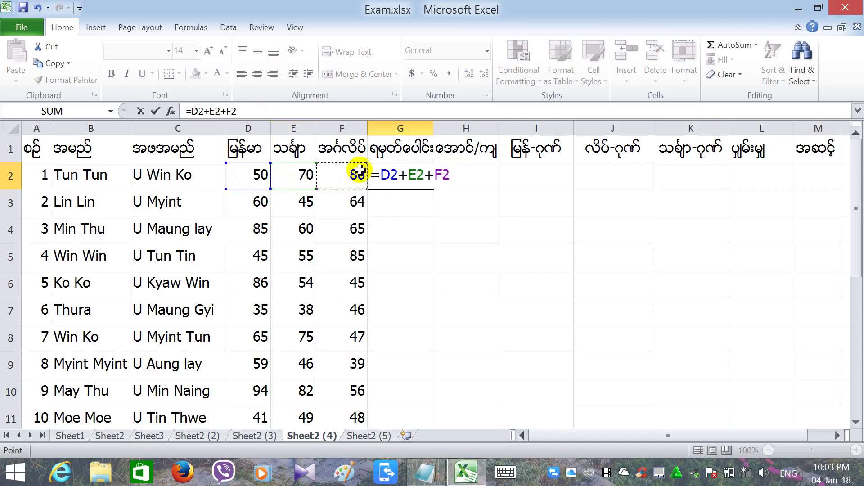
pyautogui.press('Return')
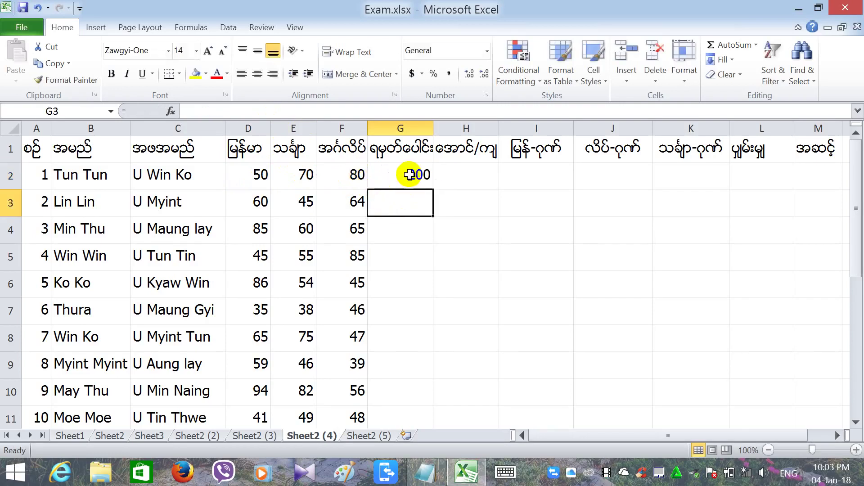
pyautogui.click(419, 180)
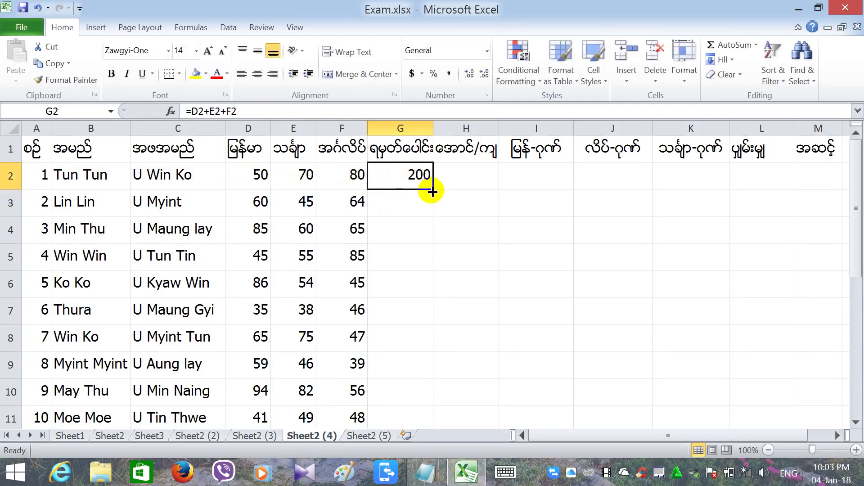
pyautogui.moveTo(432, 191); pyautogui.dragTo(425, 380)
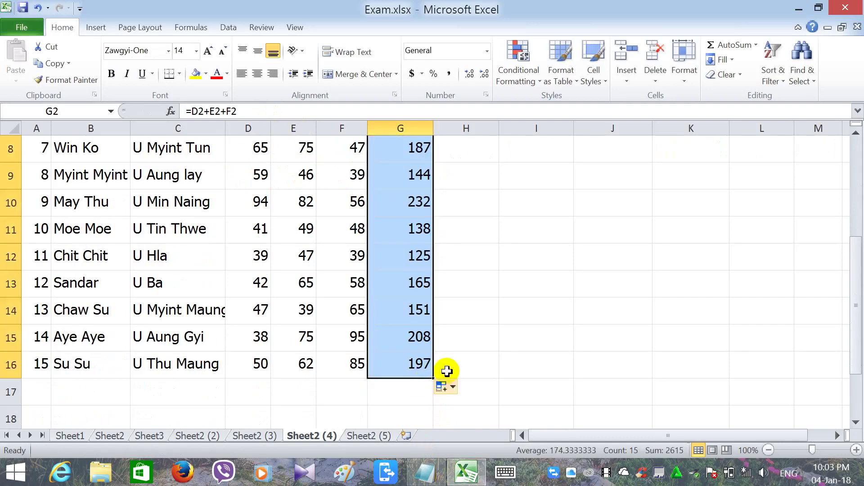
pyautogui.click(451, 365)
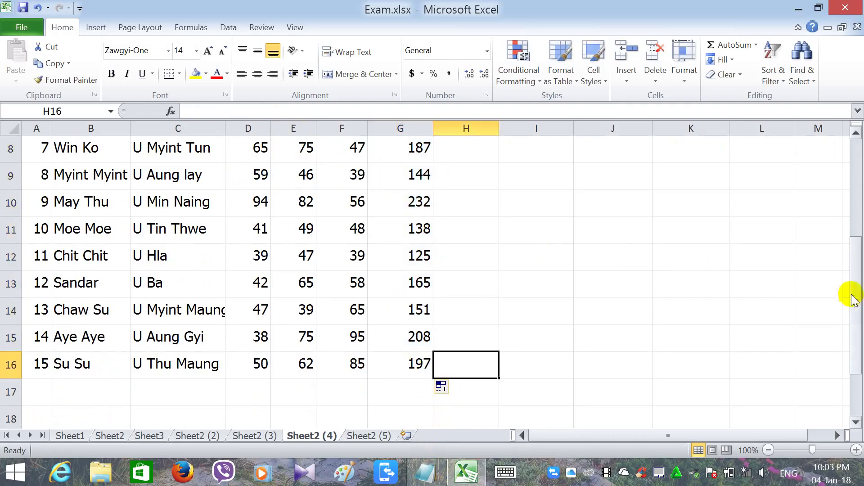
# Select H2 for the pass/fail result and bring up the prepared formula in Notepad.
pyautogui.moveTo(854, 299); pyautogui.dragTo(855, 194)
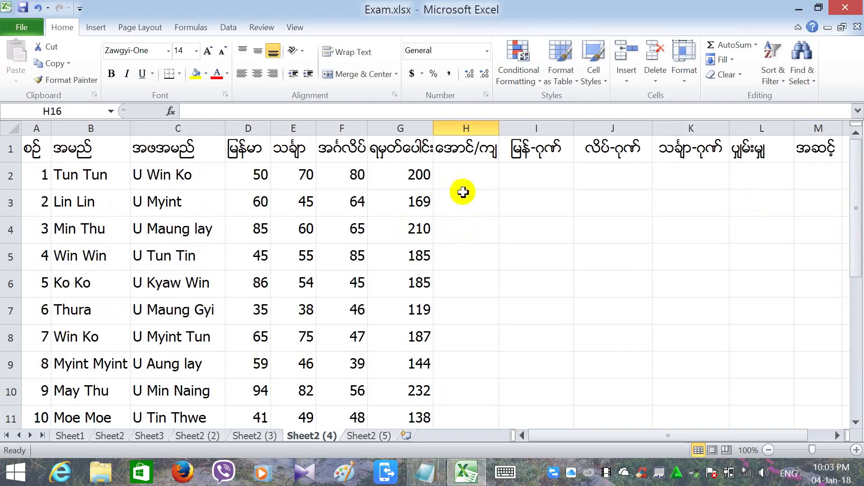
pyautogui.click(456, 184)
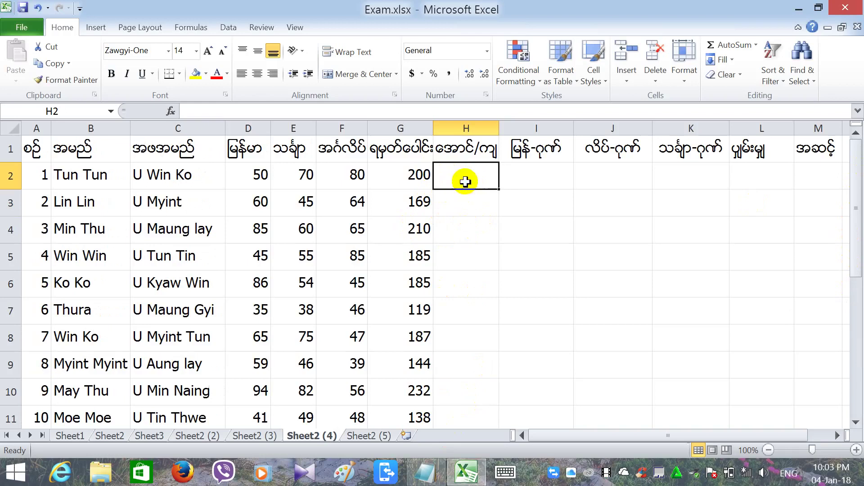
pyautogui.click(182, 111)
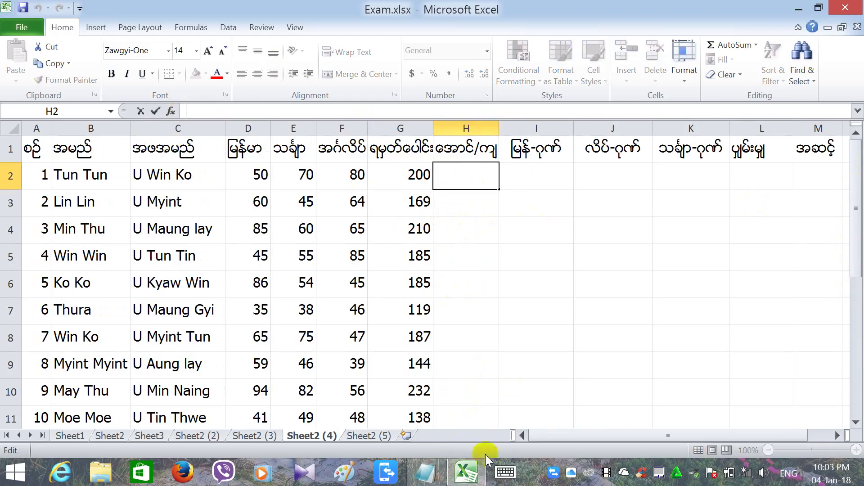
pyautogui.click(425, 471)
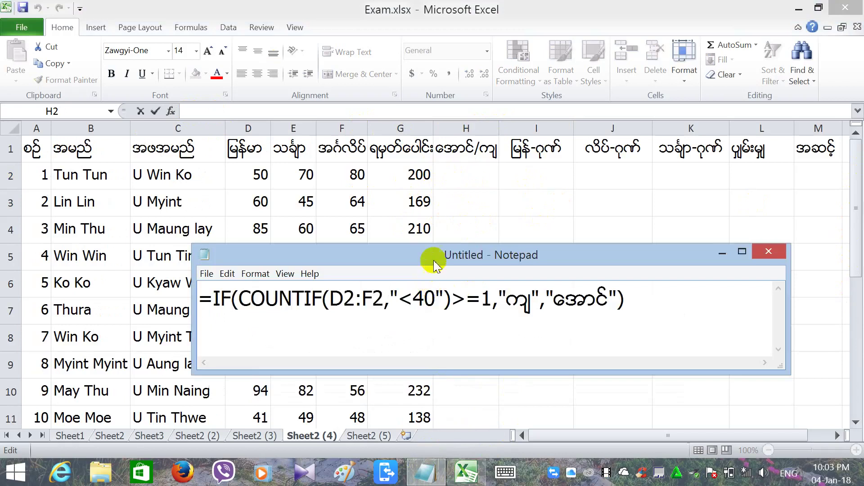
# Copy the whole IF(COUNTIF) formula line with its <40 condition, then minimize Notepad.
pyautogui.moveTo(415, 257); pyautogui.dragTo(353, 245)
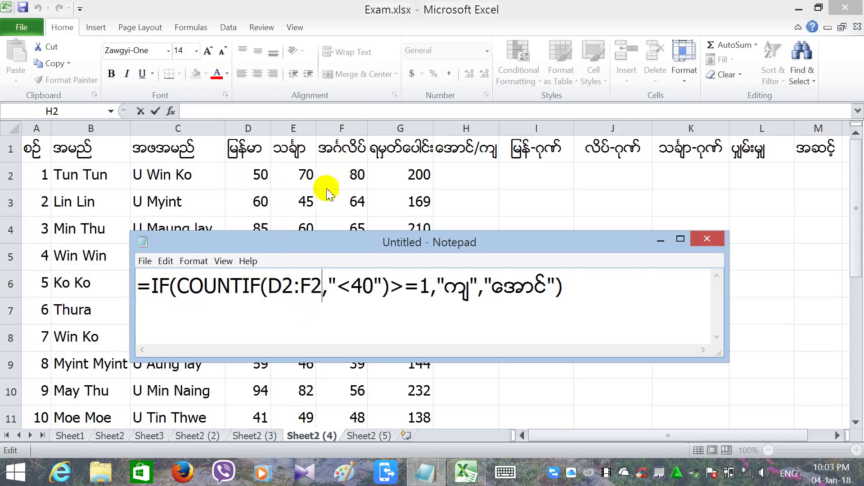
pyautogui.moveTo(338, 304); pyautogui.dragTo(355, 285)
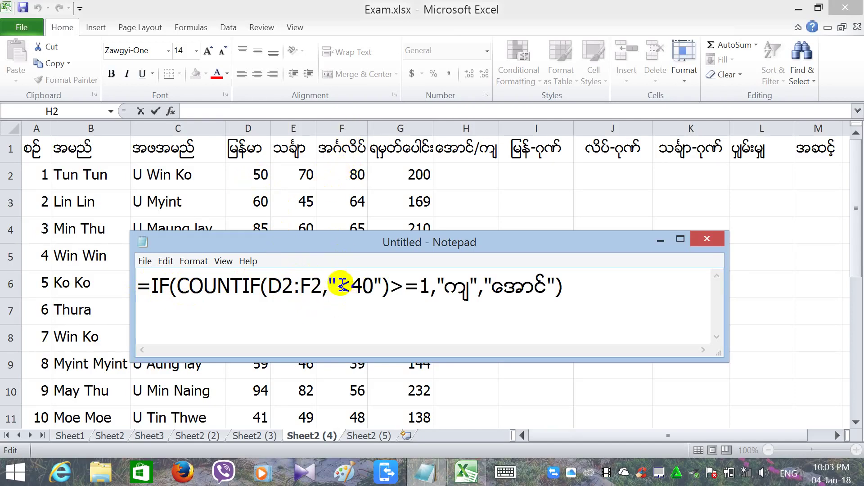
pyautogui.doubleClick(362, 288)
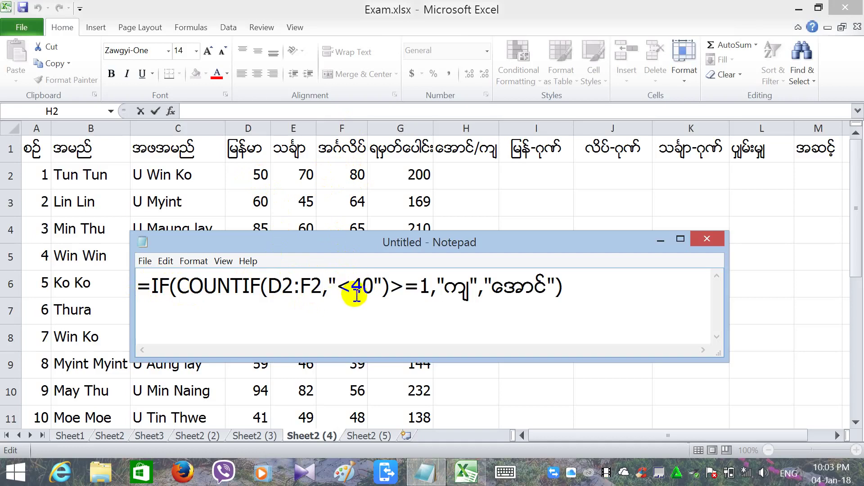
pyautogui.moveTo(356, 294); pyautogui.dragTo(342, 293)
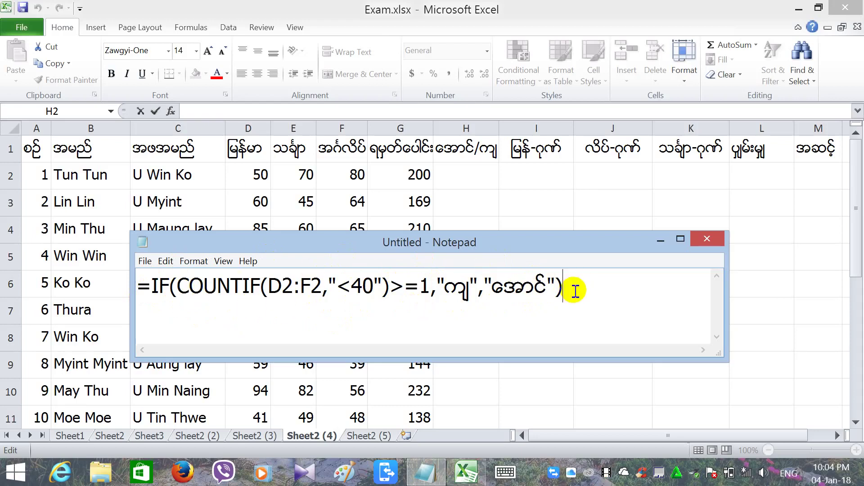
pyautogui.moveTo(562, 285); pyautogui.dragTo(140, 286)
pyautogui.hotkey('ctrl', 'c')
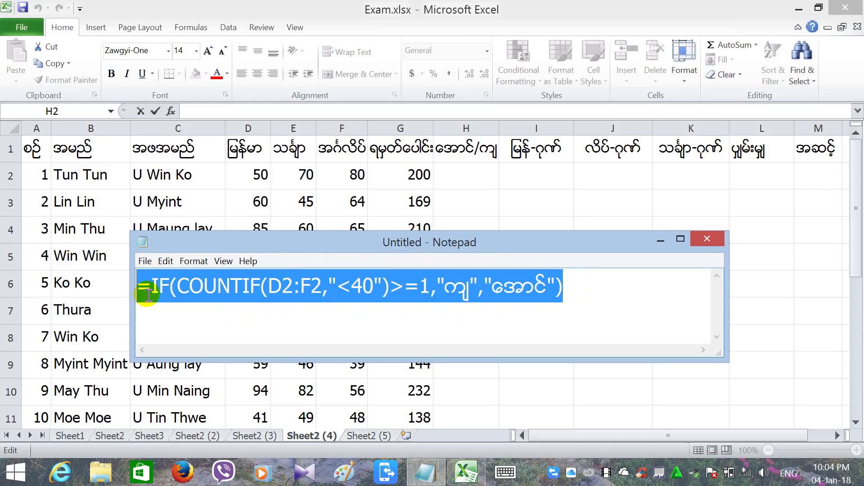
pyautogui.click(660, 242)
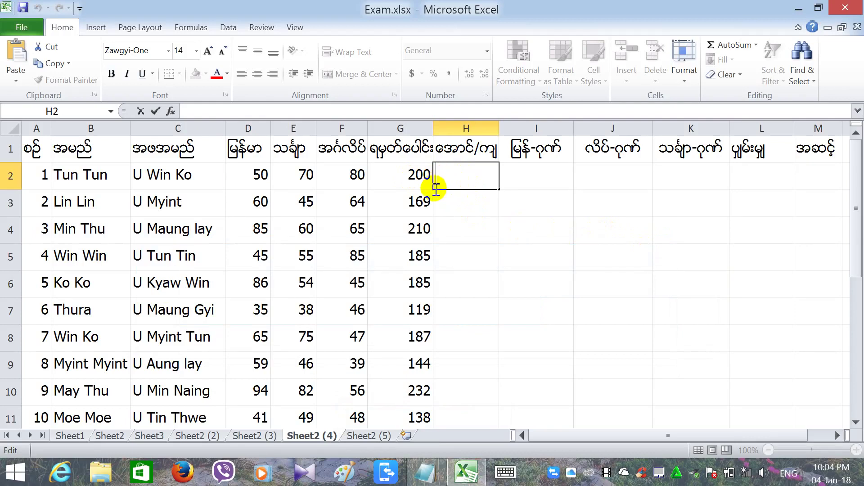
# Paste the IF/COUNTIF formula into H2 and confirm it, showing အောင်.
pyautogui.hotkey('ctrl', 'v')
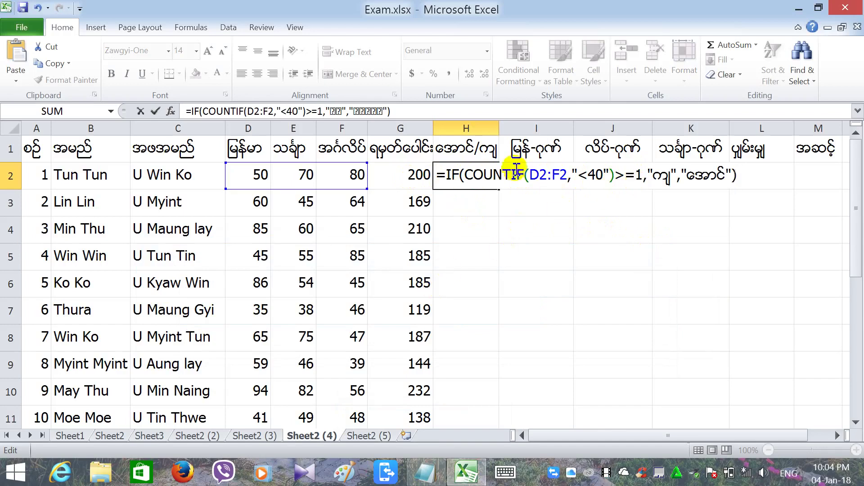
pyautogui.press('Return')
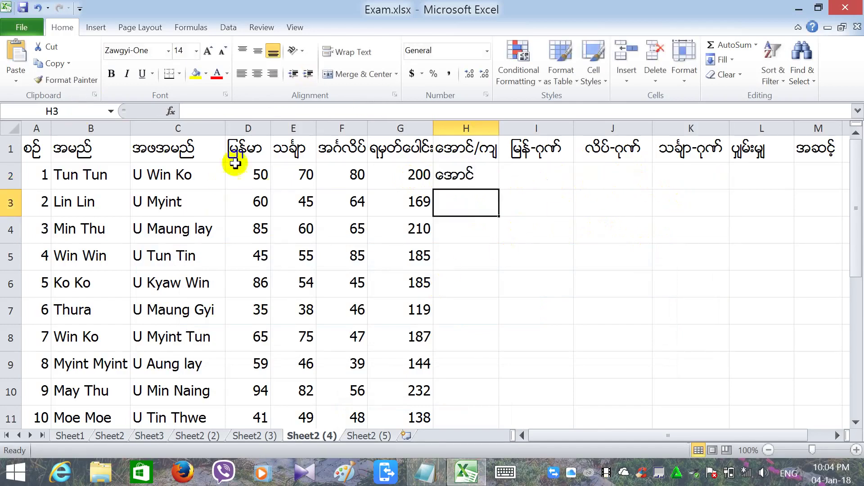
# Fill the H2 pass/fail formula down to H16 and spot-check the copies in H12–H16.
pyautogui.click(486, 175)
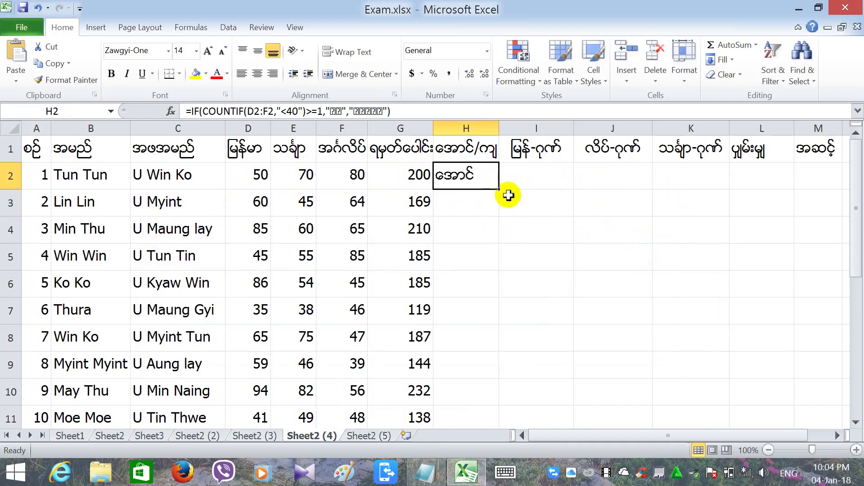
pyautogui.moveTo(498, 188); pyautogui.dragTo(498, 352)
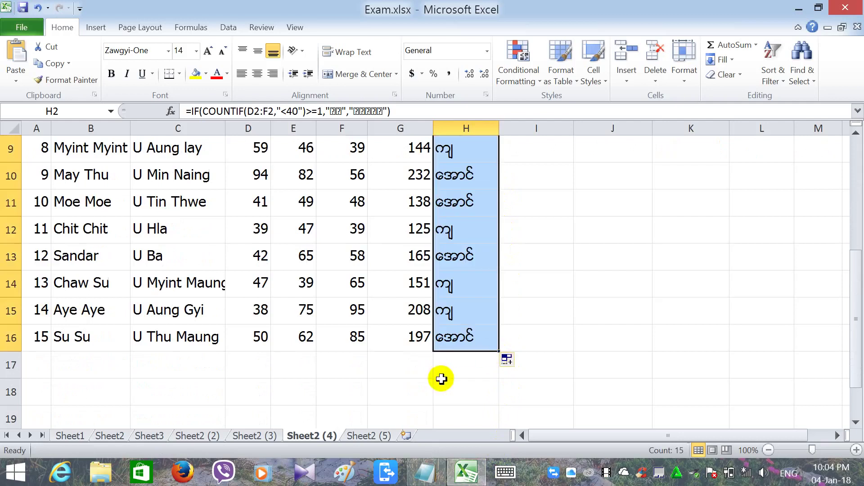
pyautogui.click(441, 381)
pyautogui.click(459, 339)
pyautogui.click(455, 313)
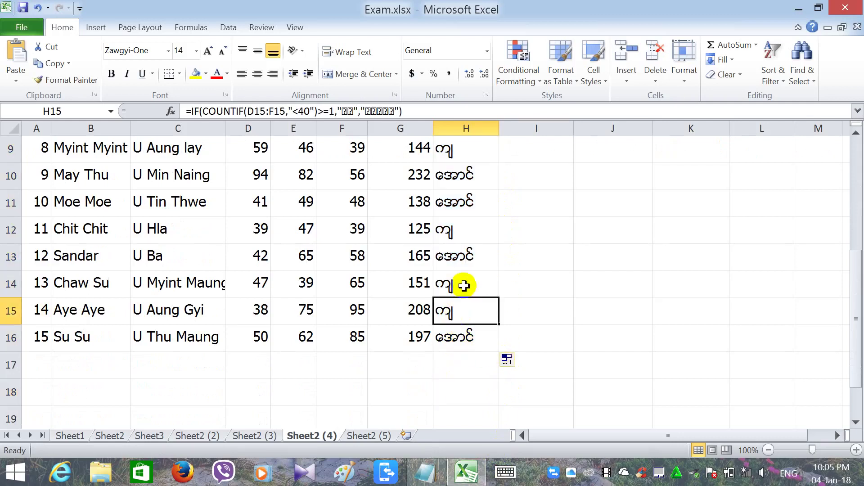
pyautogui.click(462, 283)
pyautogui.click(482, 227)
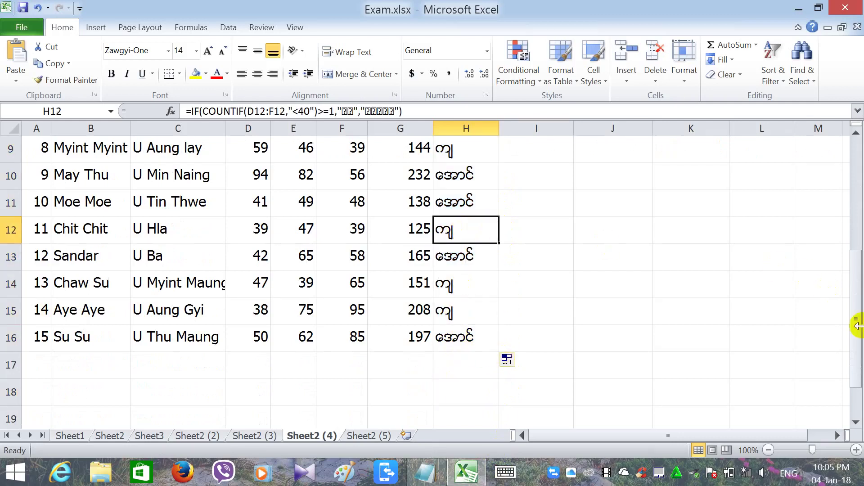
pyautogui.moveTo(857, 327); pyautogui.dragTo(849, 200)
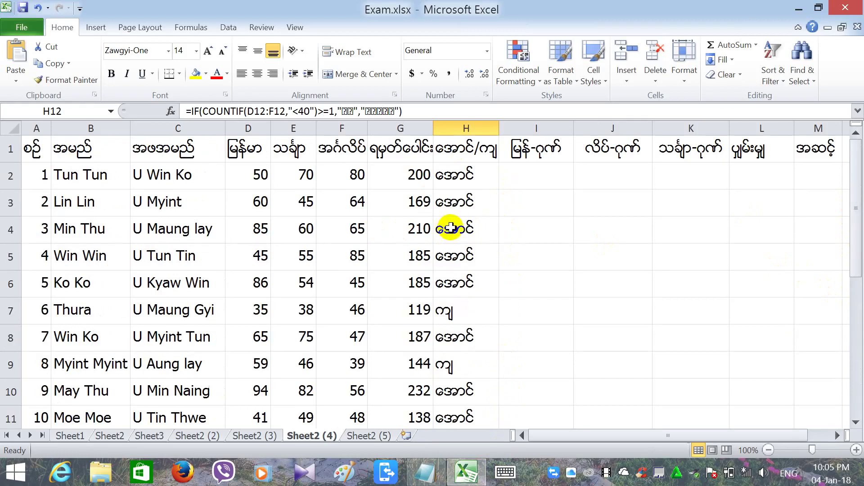
pyautogui.click(536, 180)
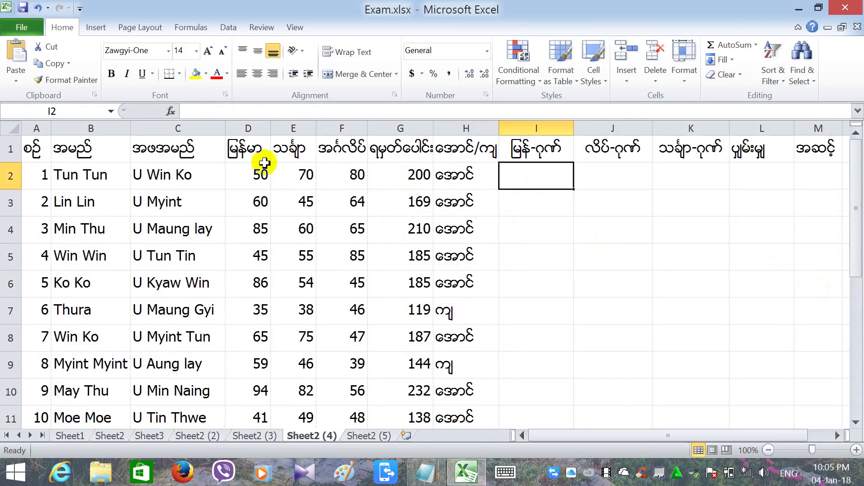
# Begin an IF formula in I2 testing D2>=70, ready for the Myanmar true-result text.
pyautogui.click(216, 112)
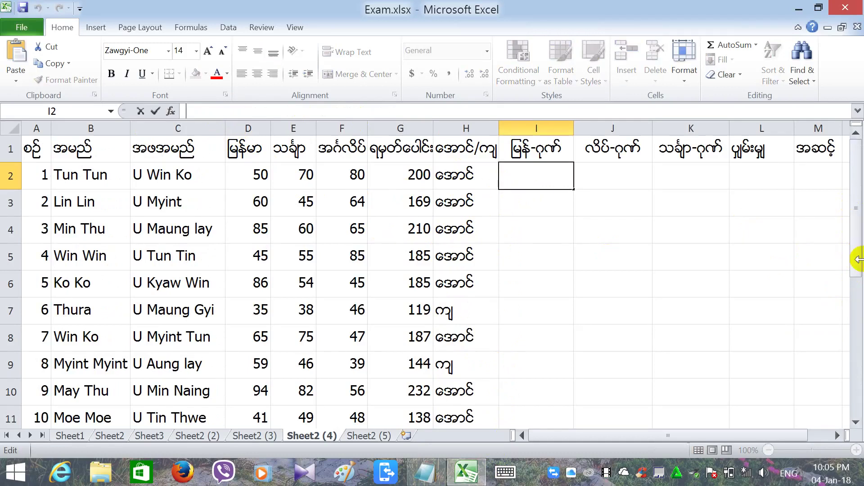
pyautogui.write('=')
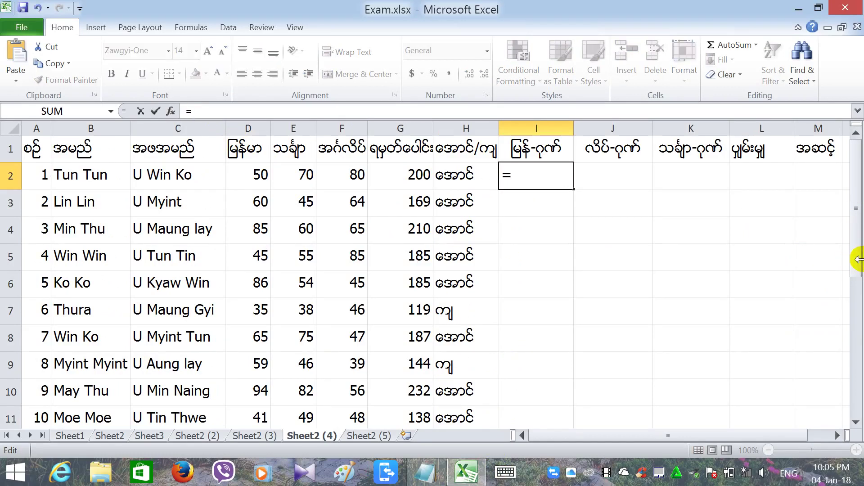
pyautogui.write('င')
pyautogui.press('BackSpace')
pyautogui.hotkey('alt', 'shift')
pyautogui.write('if')
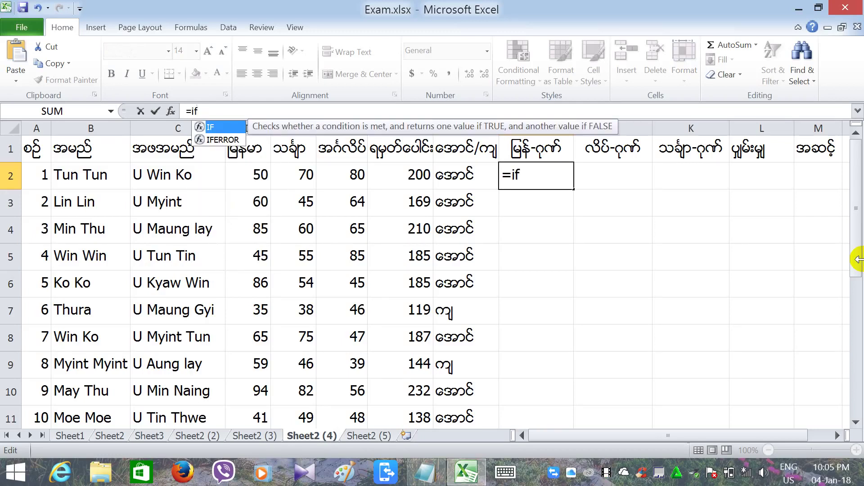
pyautogui.write('(')
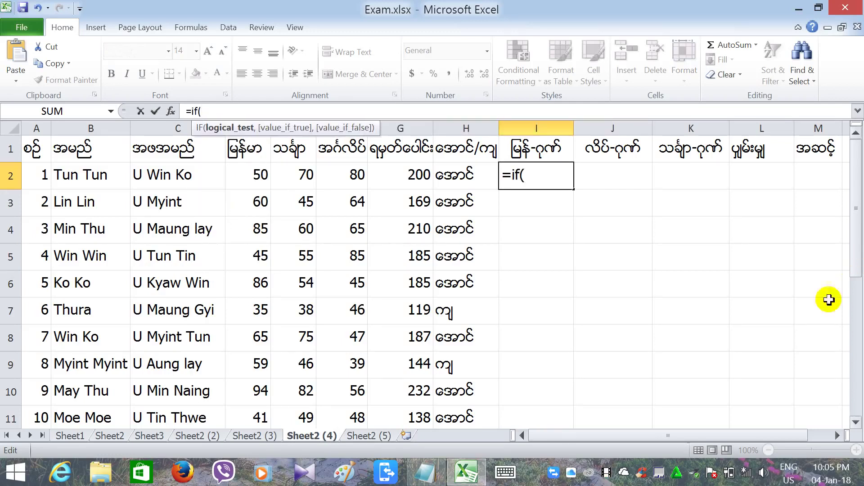
pyautogui.click(240, 170)
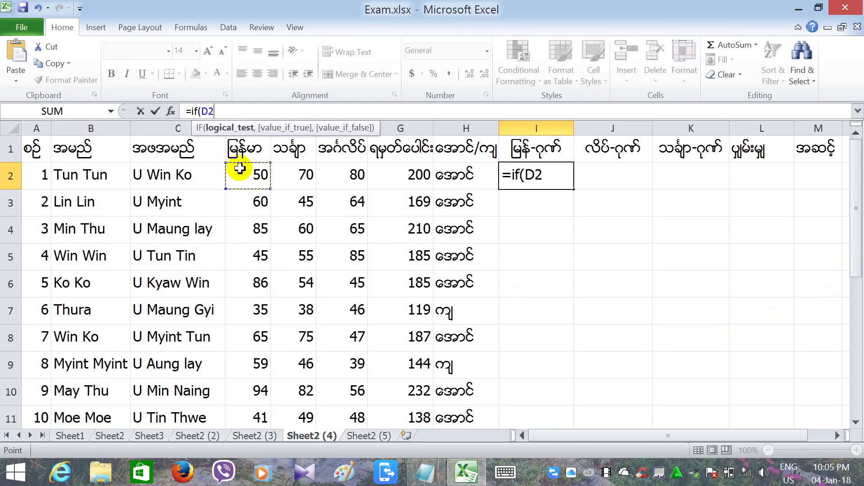
pyautogui.write('>=')
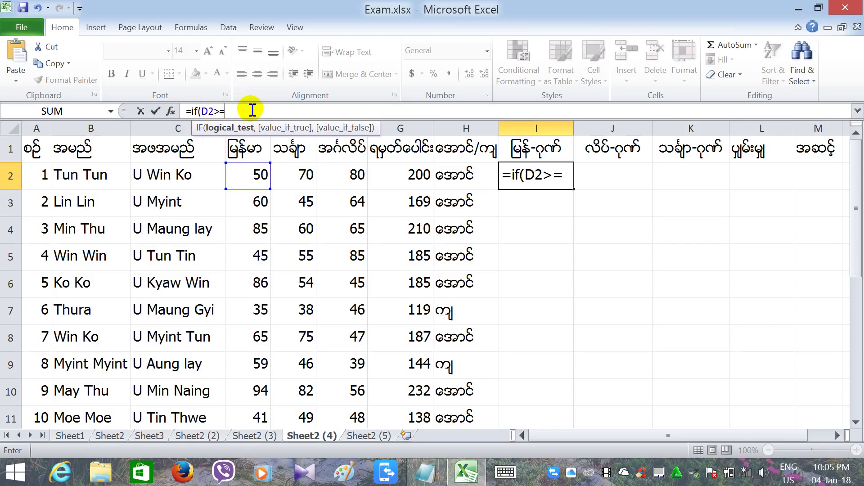
pyautogui.write('70')
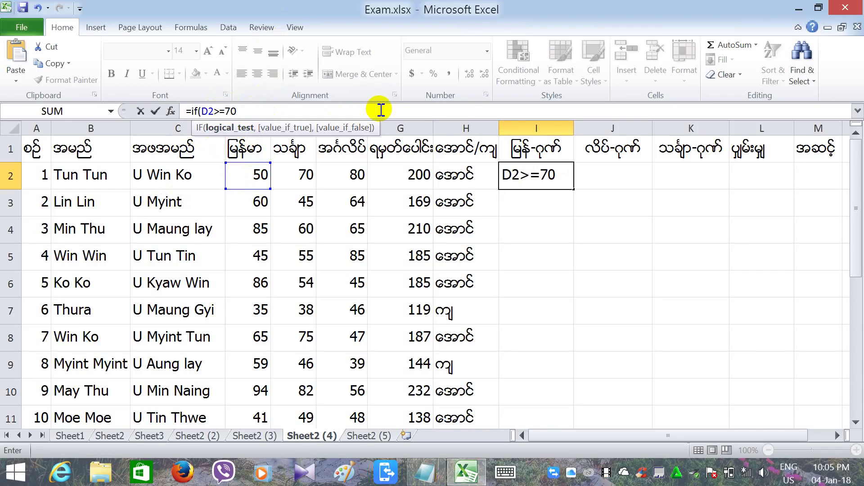
pyautogui.write(',')
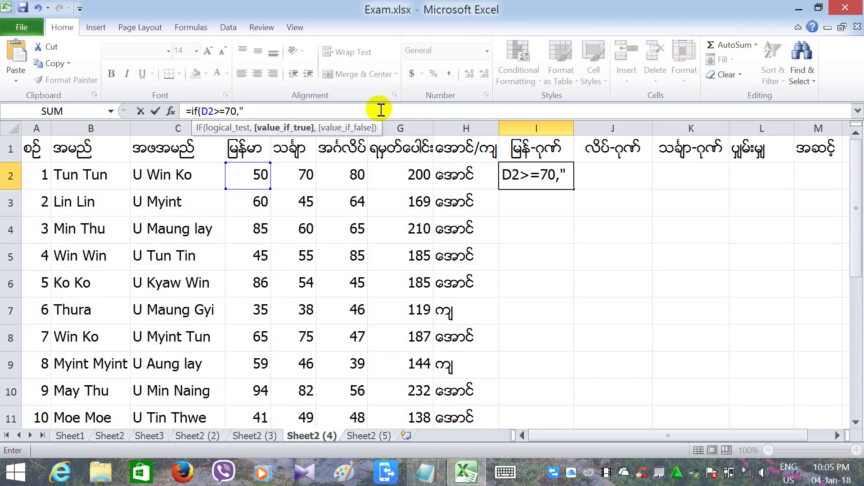
pyautogui.write('"')
pyautogui.hotkey('alt', 'shift')
# Finish I2 as =IF(D2>=70,"ဂုဏ်","") and commit it, showing blank for the 50 mark.
pyautogui.write('ဂုဏ်')
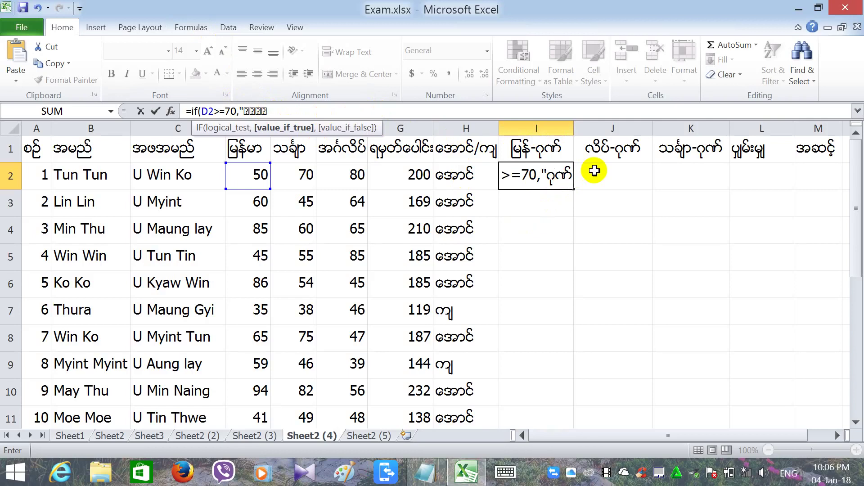
pyautogui.write('"')
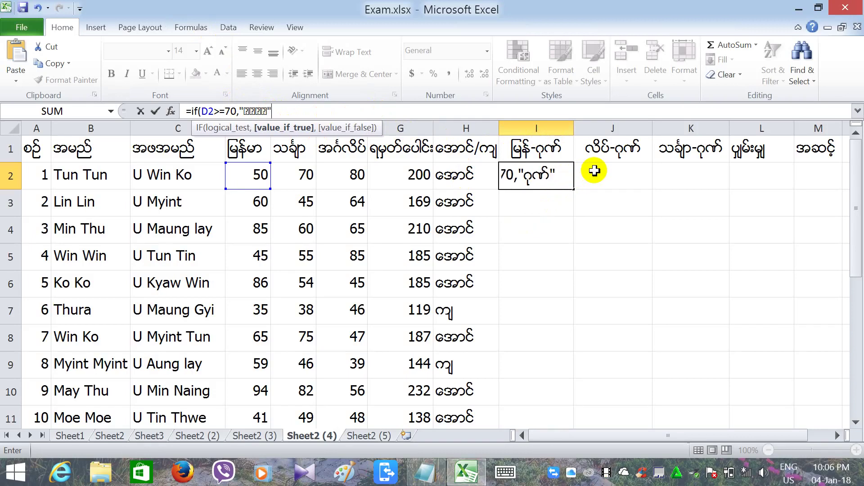
pyautogui.write(',')
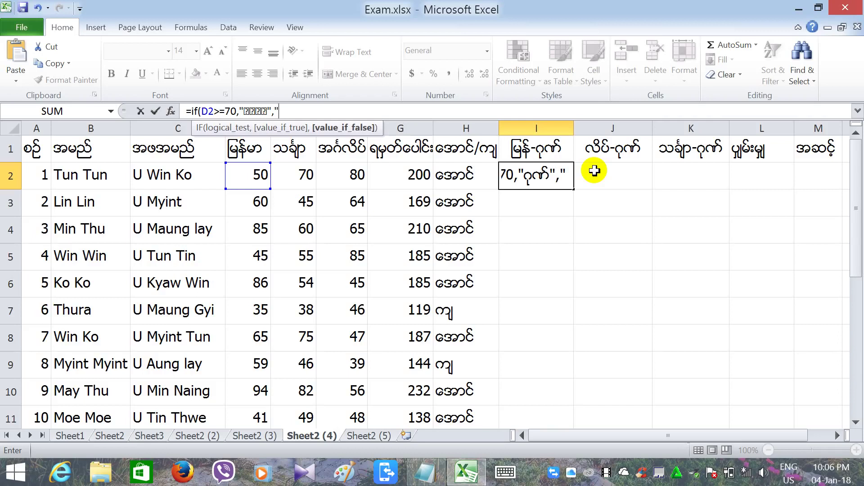
pyautogui.write('"")')
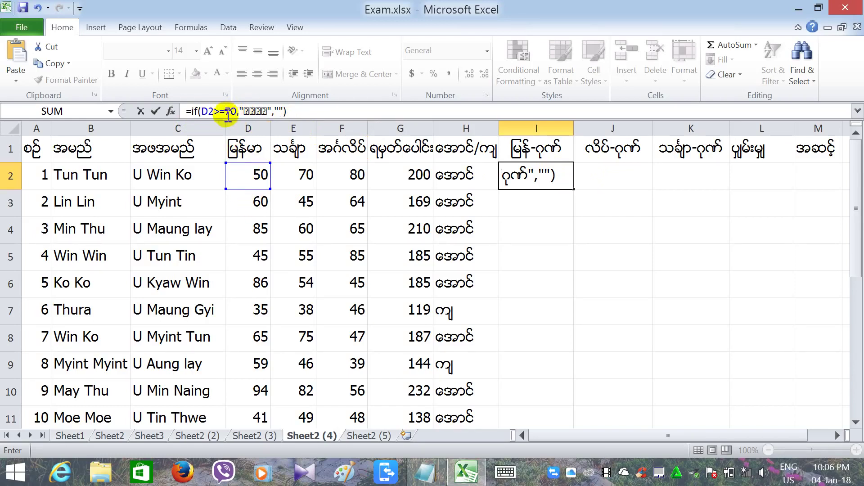
pyautogui.doubleClick(258, 111)
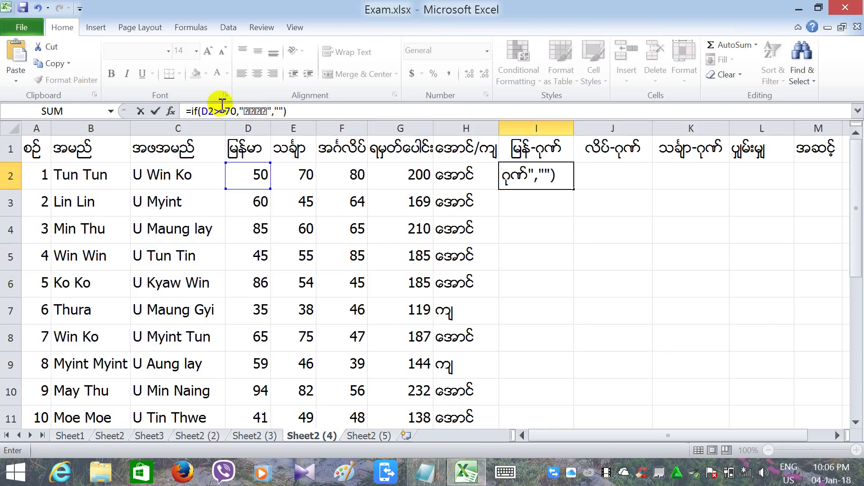
pyautogui.click(279, 112)
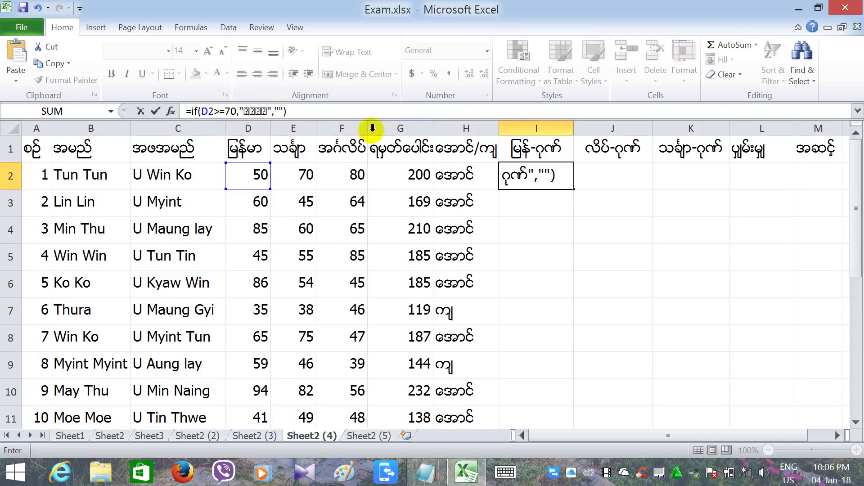
pyautogui.press('Return')
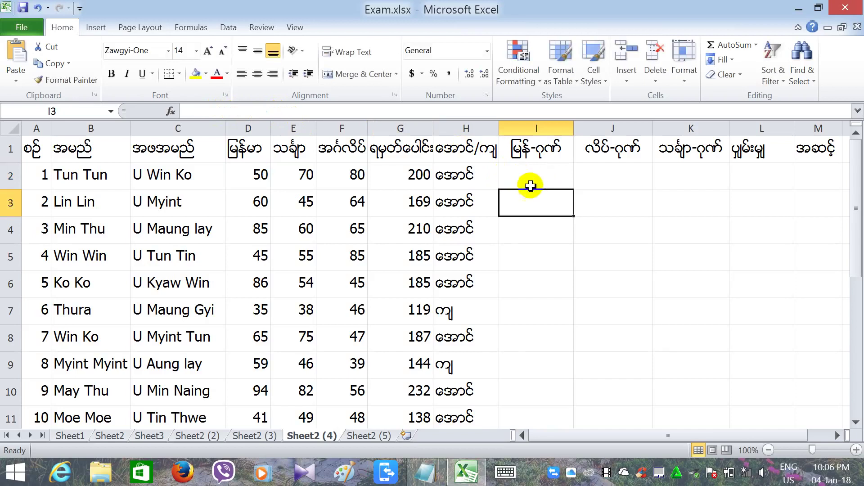
# Review the distinction formula in I2 and the cells beside it.
pyautogui.click(537, 184)
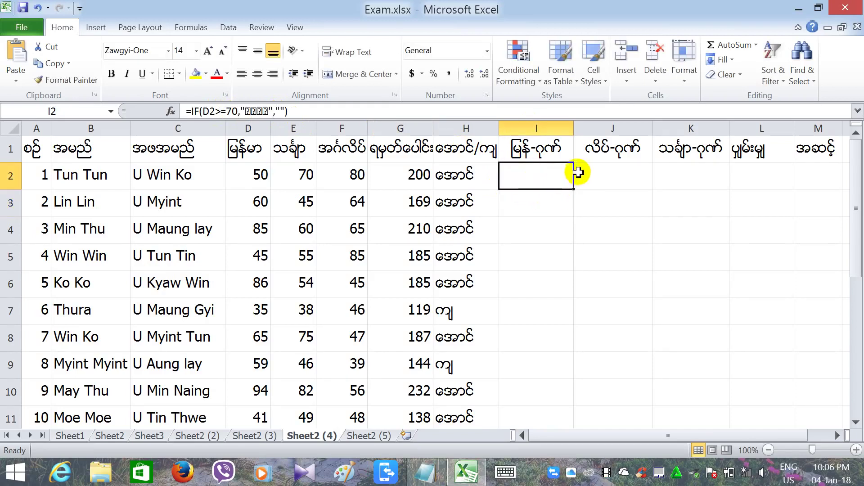
pyautogui.click(586, 176)
pyautogui.click(550, 177)
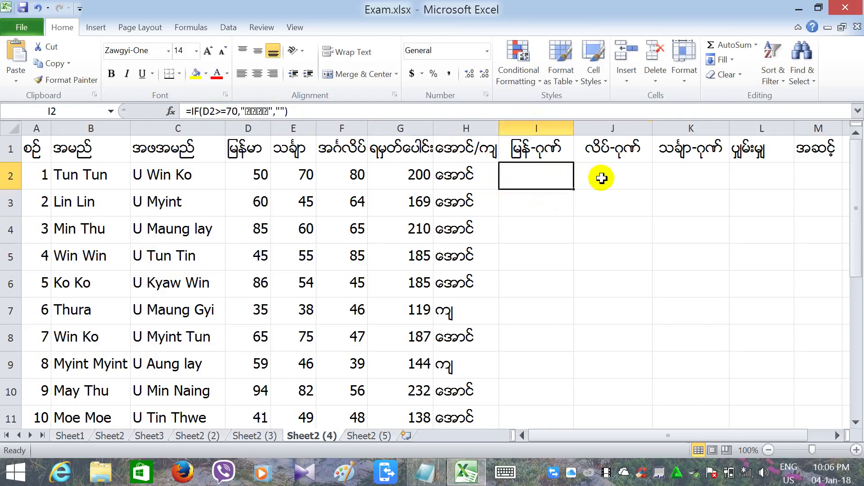
pyautogui.click(602, 177)
pyautogui.click(571, 178)
pyautogui.click(612, 177)
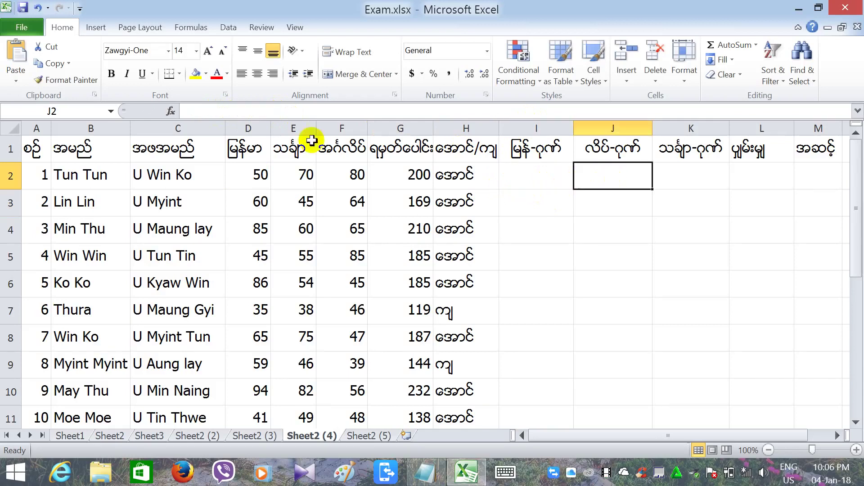
# Fill I2's formula down through I16, giving ဂုဏ် in rows 4, 6 and 10, and check I10.
pyautogui.click(508, 176)
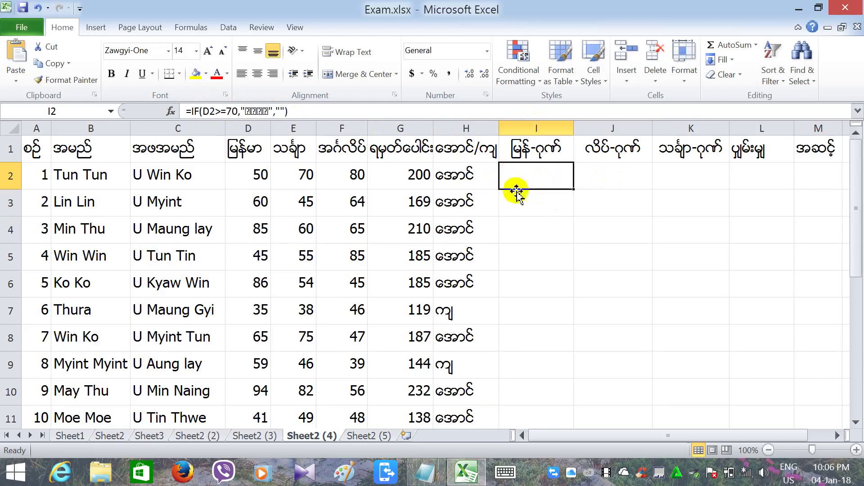
pyautogui.moveTo(572, 190); pyautogui.dragTo(573, 378)
pyautogui.click(617, 372)
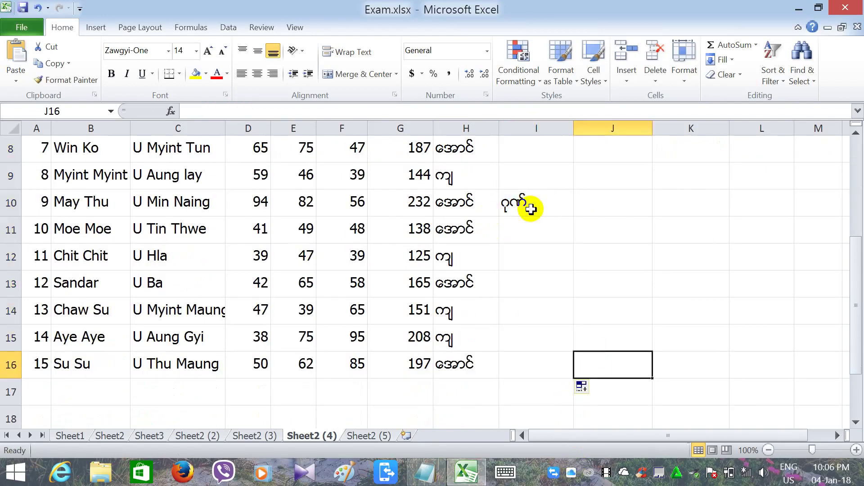
pyautogui.click(528, 206)
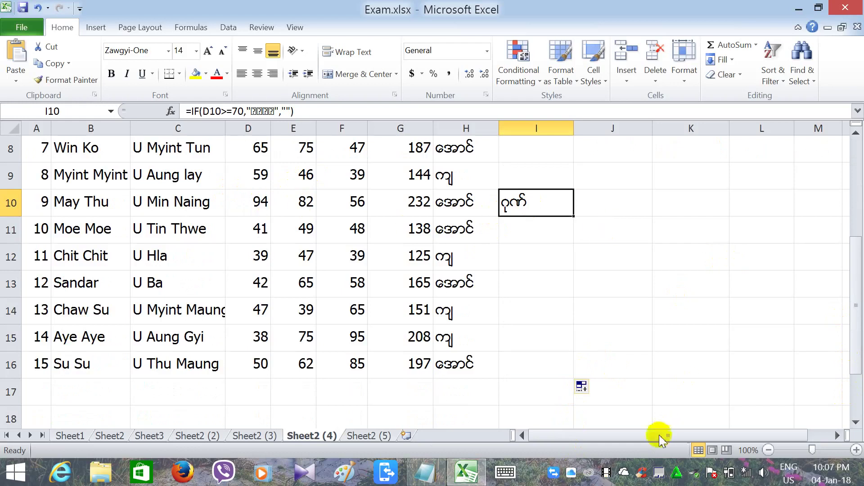
pyautogui.moveTo(852, 335); pyautogui.dragTo(851, 214)
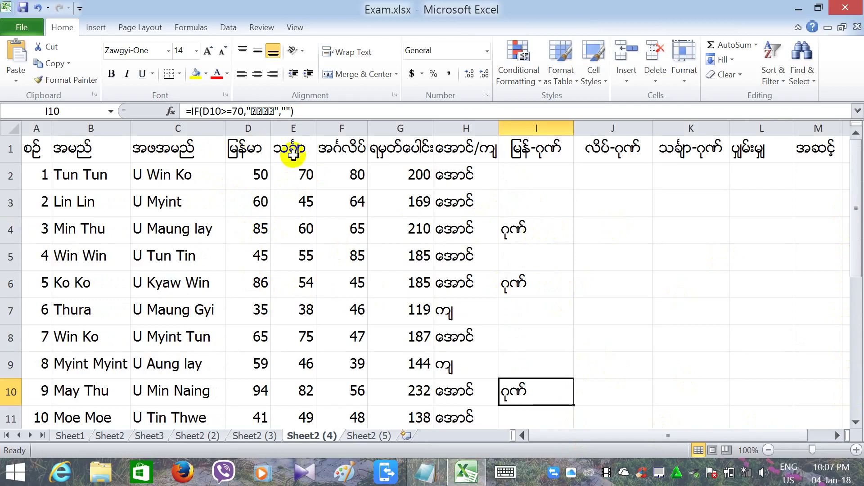
pyautogui.click(292, 152)
# Enter =IF(E2>=80,"ဂုဏ်","") in J2, switching to Myanmar input for the ဂုဏ် text.
pyautogui.click(595, 179)
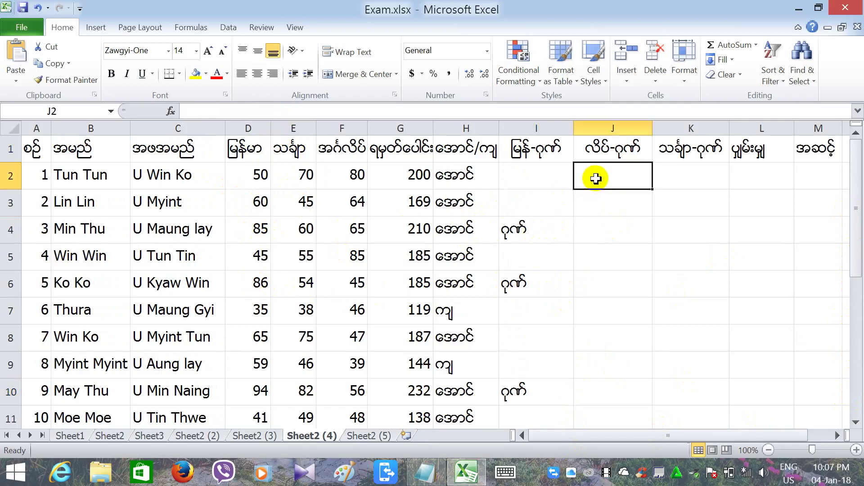
pyautogui.click(199, 111)
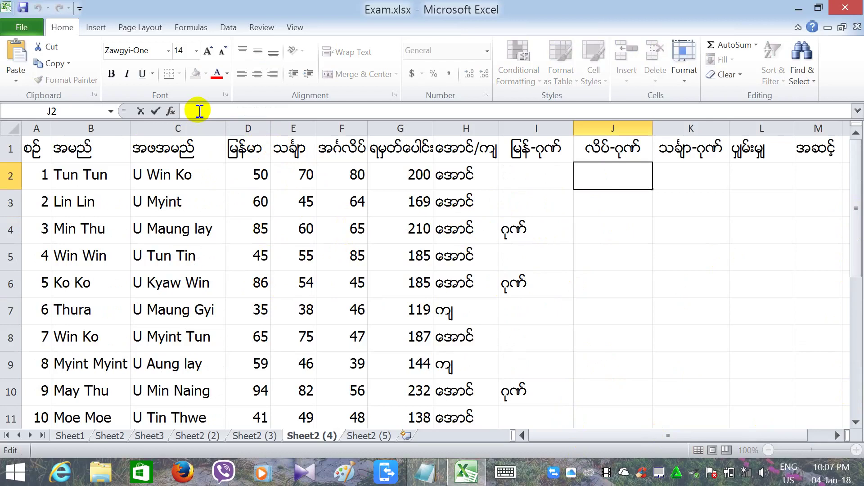
pyautogui.write('=')
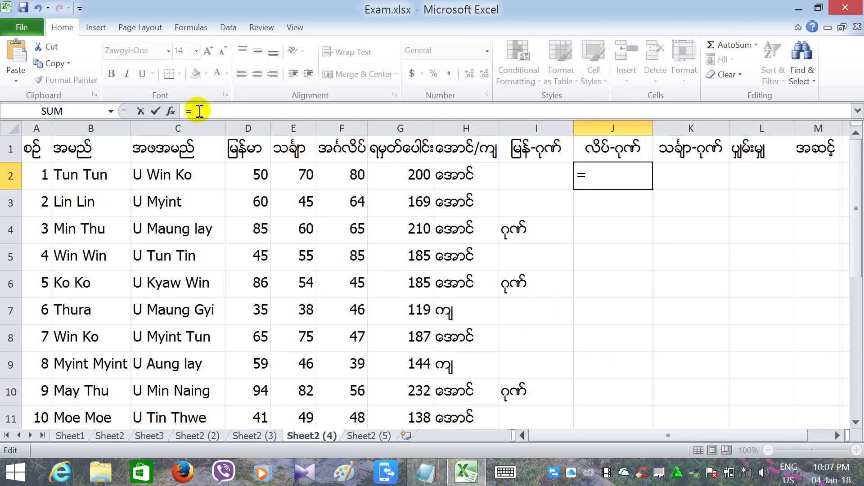
pyautogui.write('if')
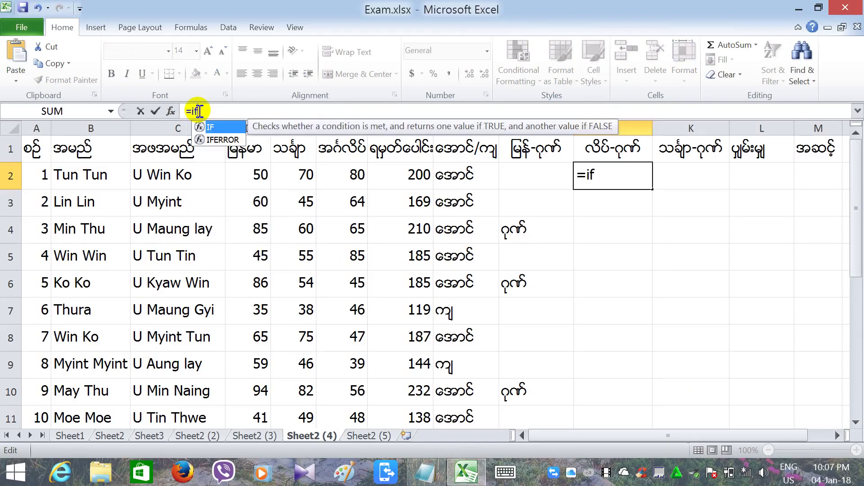
pyautogui.write('(')
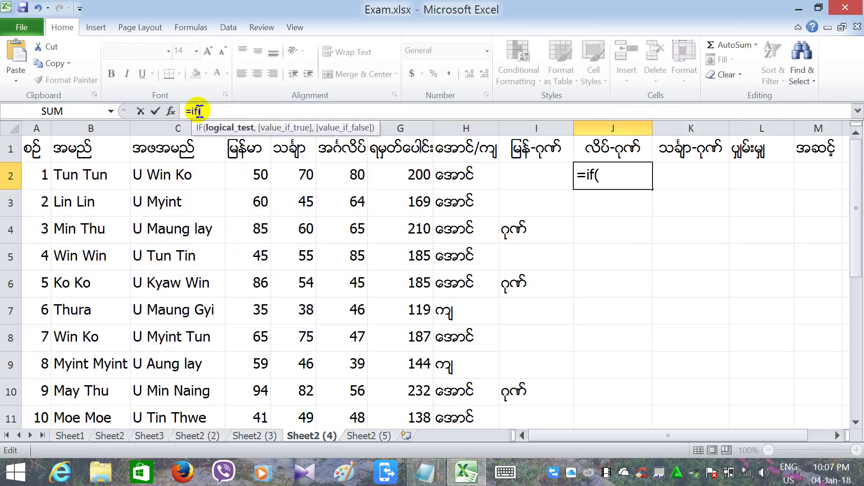
pyautogui.click(293, 182)
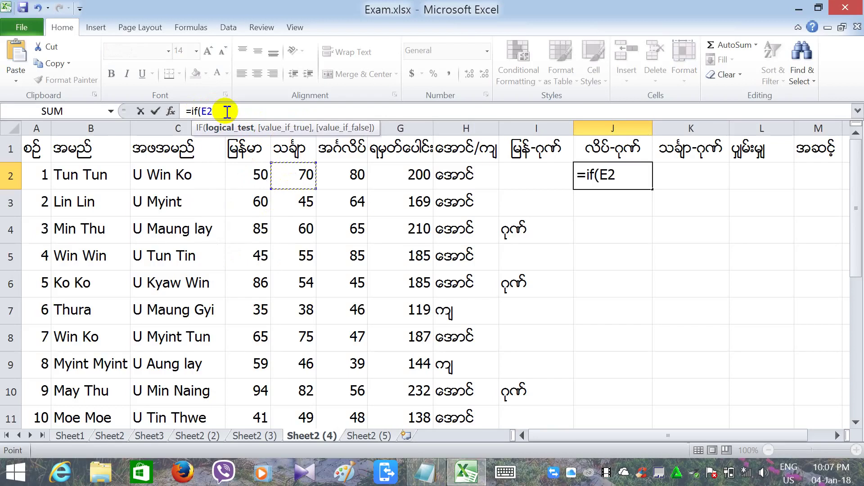
pyautogui.press('F8')
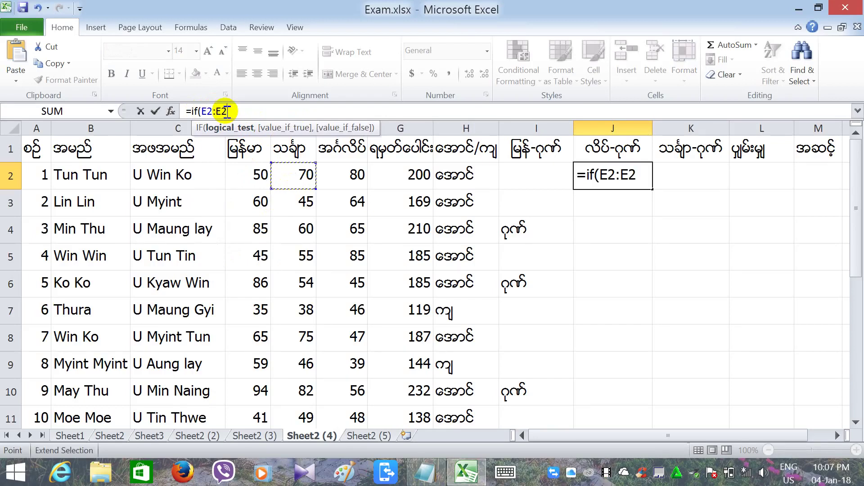
pyautogui.press('BackSpace')
pyautogui.press('BackSpace')
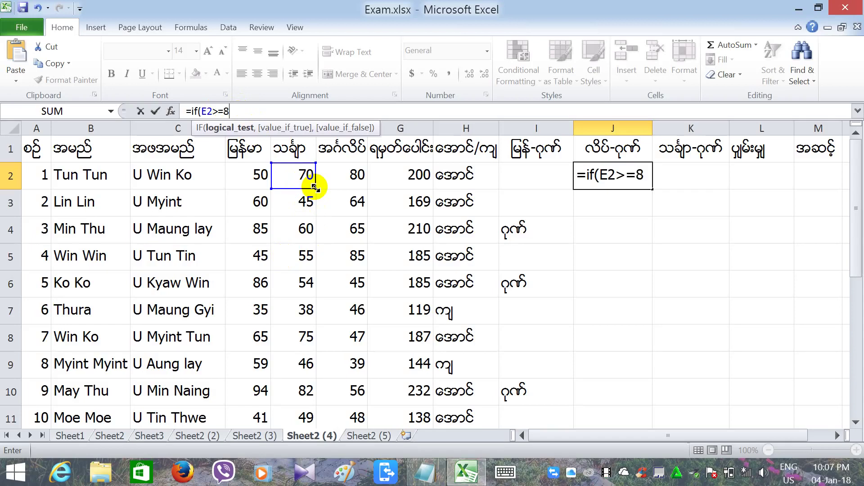
pyautogui.write('0,')
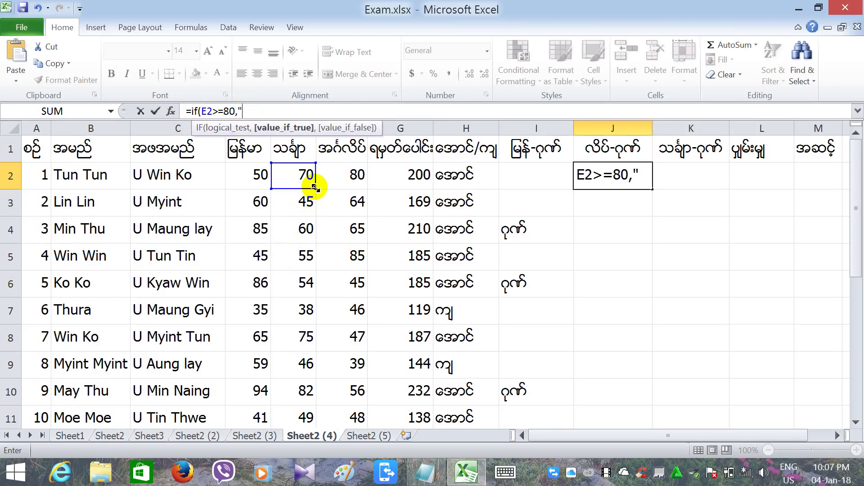
pyautogui.hotkey('alt', 'shift')
pyautogui.write('"ဂုဏ်')
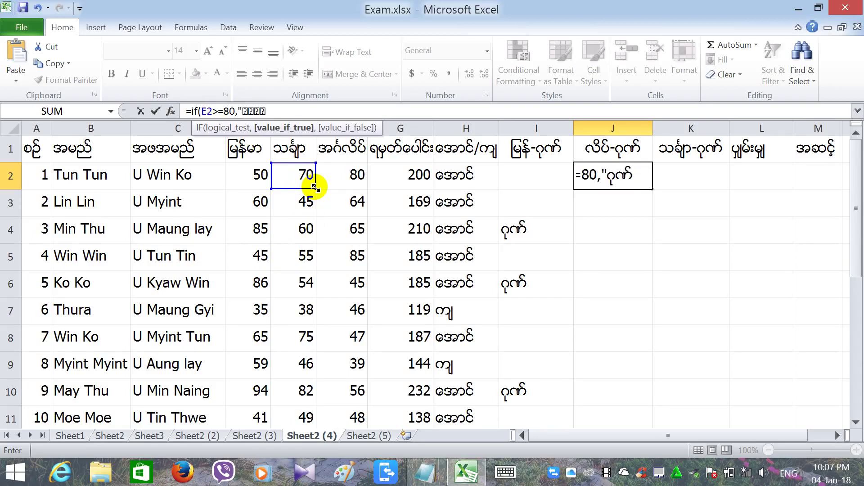
pyautogui.hotkey('alt', 'shift')
pyautogui.write('",')
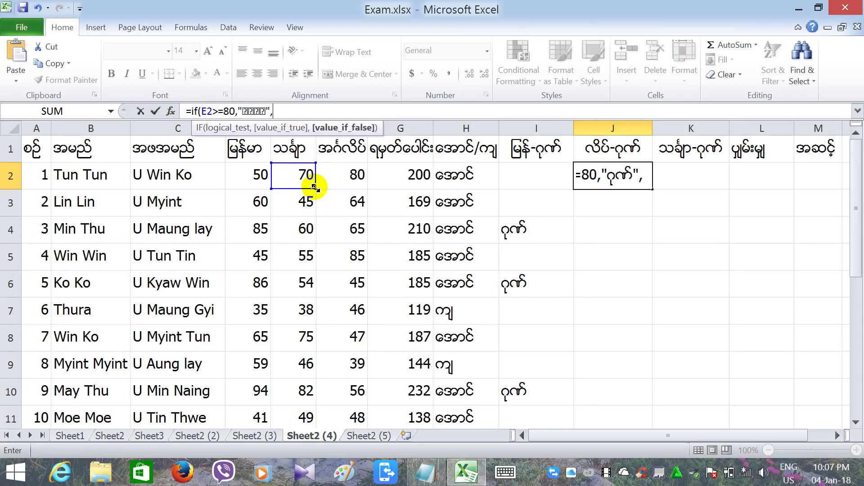
pyautogui.write('"")')
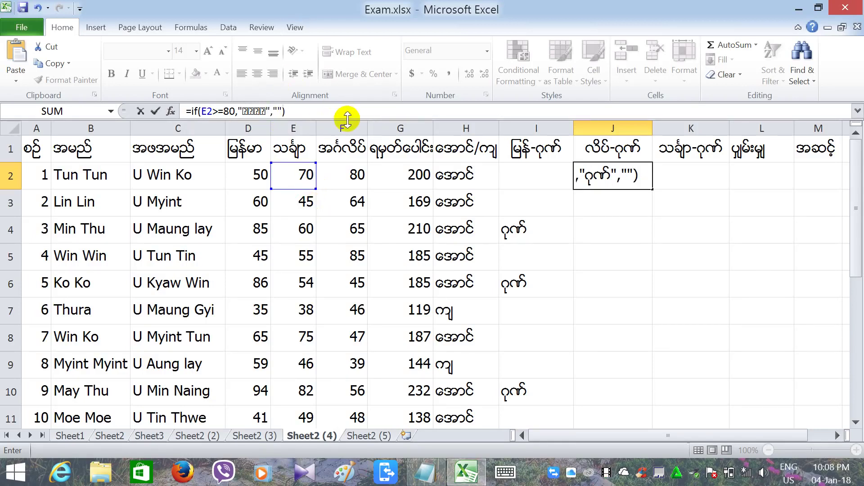
pyautogui.press('Return')
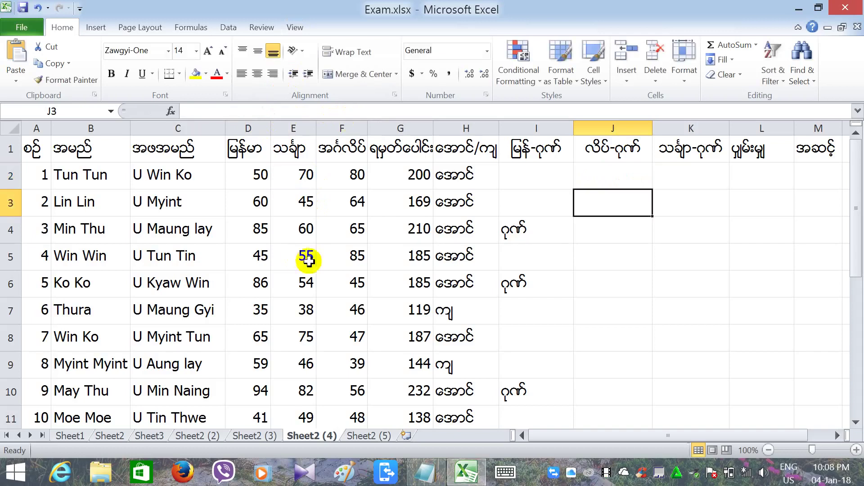
pyautogui.click(617, 148)
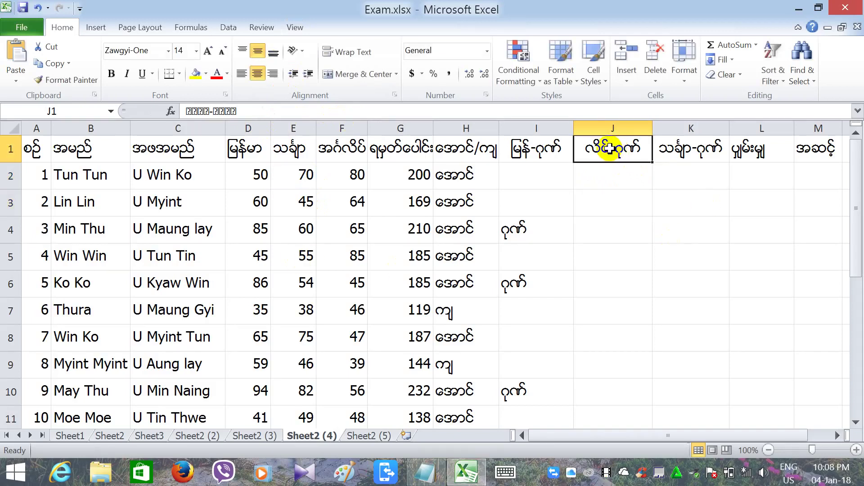
# Retype the subject word before the dash so J1 reads သင်္ချာ-ဂုဏ် and K1 reads လိပ်-ဂုဏ်.
pyautogui.doubleClick(611, 148)
pyautogui.press('BackSpace')
pyautogui.press('BackSpace')
pyautogui.press('BackSpace')
pyautogui.press('BackSpace')
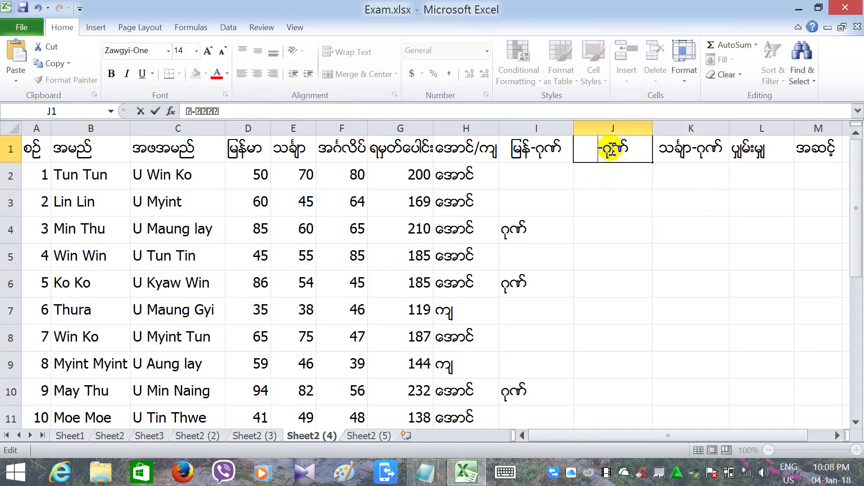
pyautogui.write('ဝင')
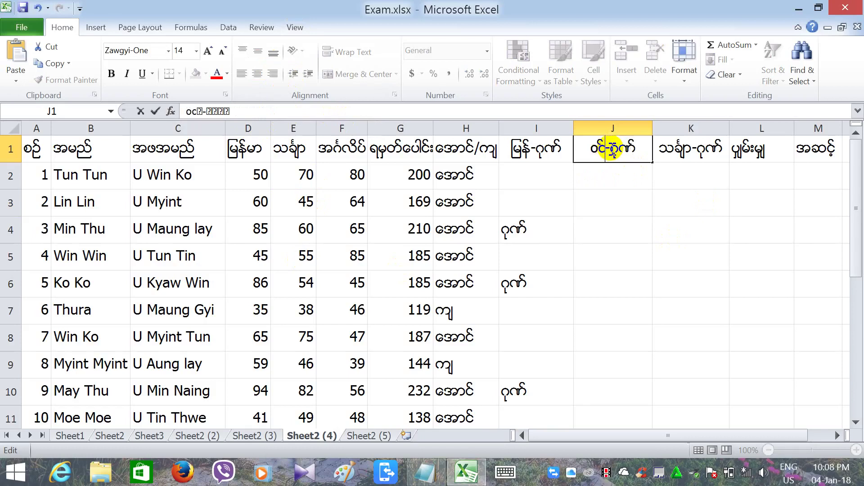
pyautogui.press('BackSpace')
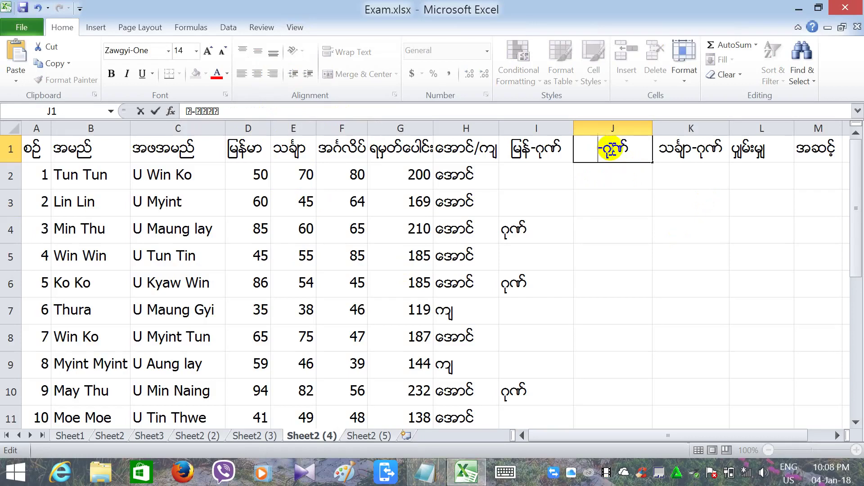
pyautogui.press('BackSpace')
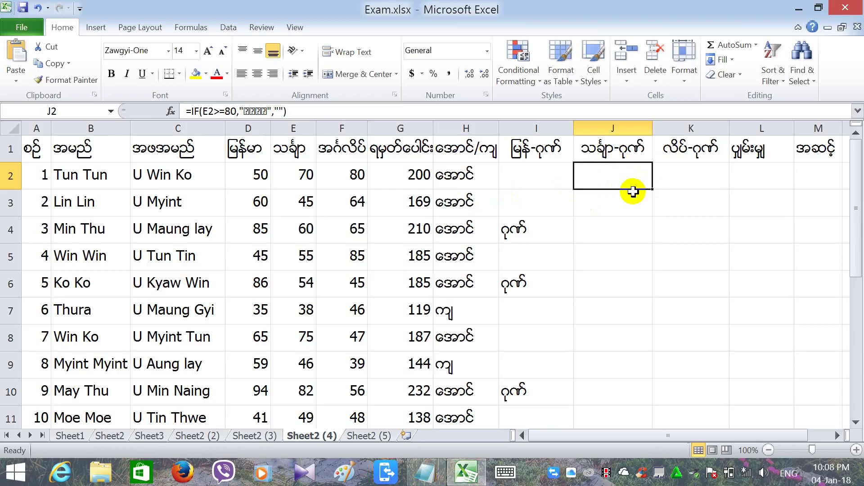
# Fill the J2 maths-distinction formula down to J16, marking only row 10 with ဂုဏ်.
pyautogui.moveTo(651, 190); pyautogui.dragTo(605, 375)
pyautogui.click(568, 396)
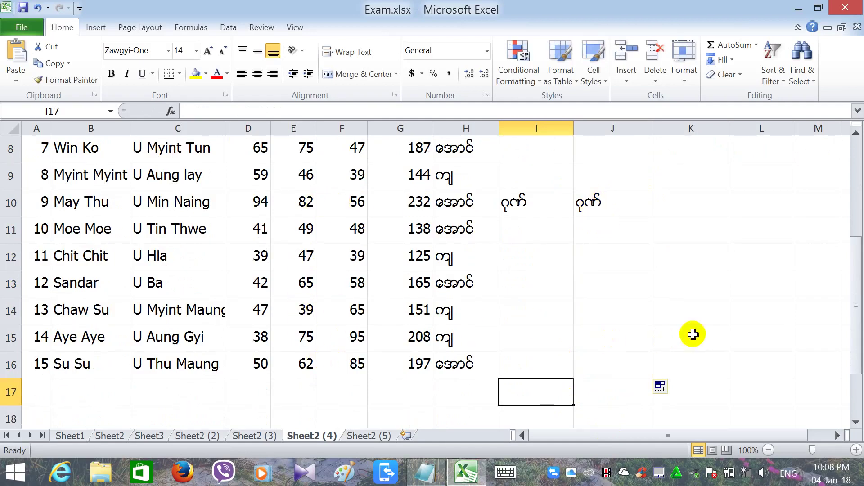
pyautogui.moveTo(855, 335); pyautogui.dragTo(854, 210)
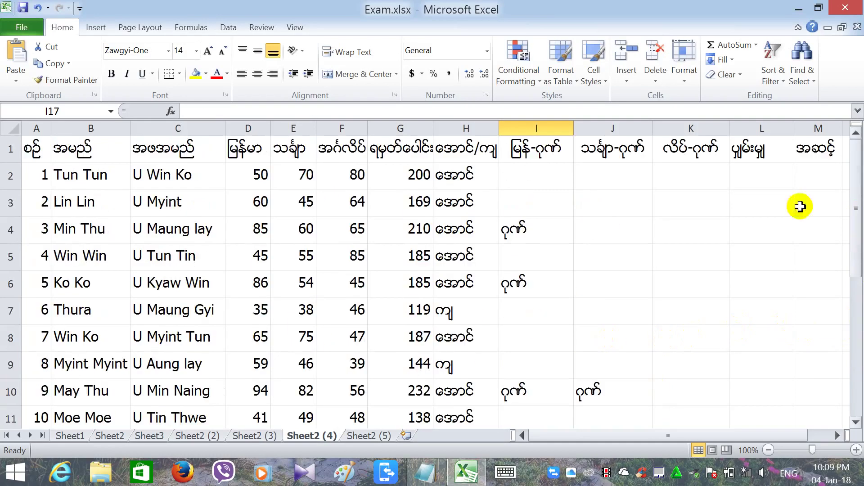
# Copy the J2 formula text from the formula bar and commit it unchanged.
pyautogui.click(616, 184)
pyautogui.click(670, 181)
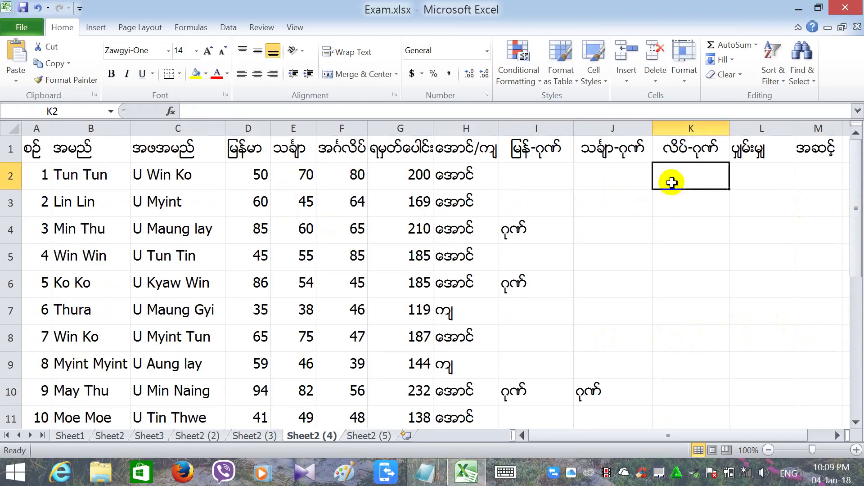
pyautogui.click(637, 185)
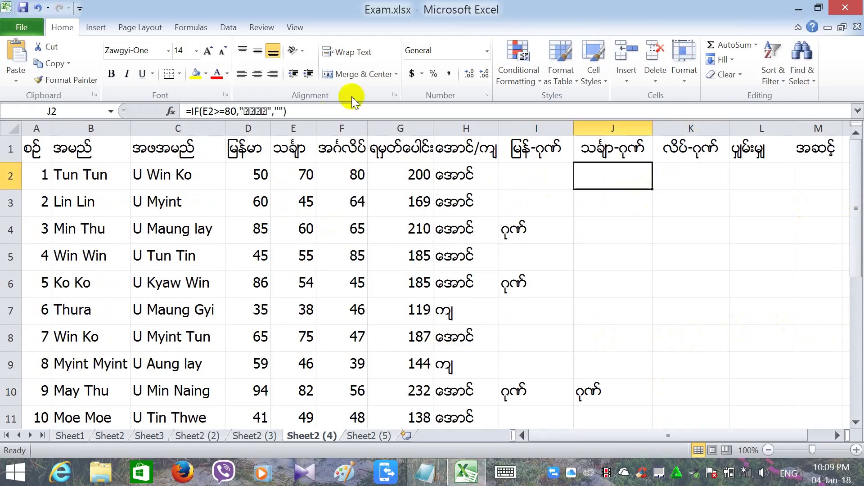
pyautogui.click(323, 113)
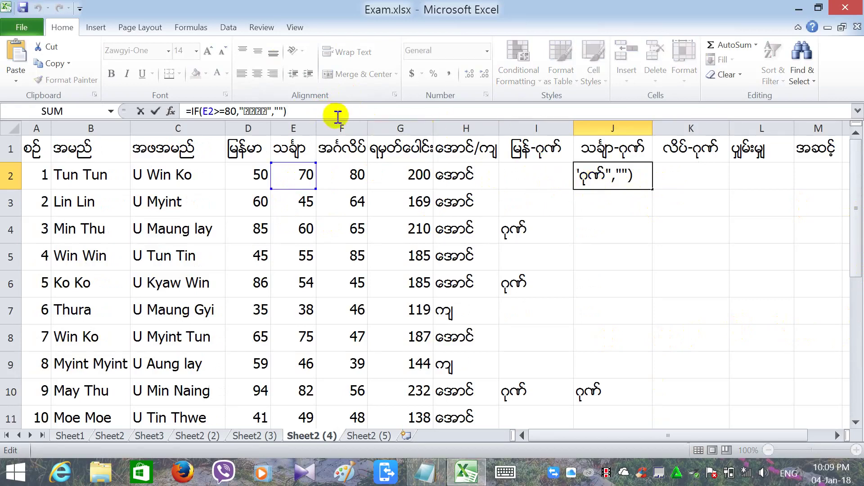
pyautogui.moveTo(288, 111); pyautogui.dragTo(116, 100)
pyautogui.hotkey('ctrl', 'c')
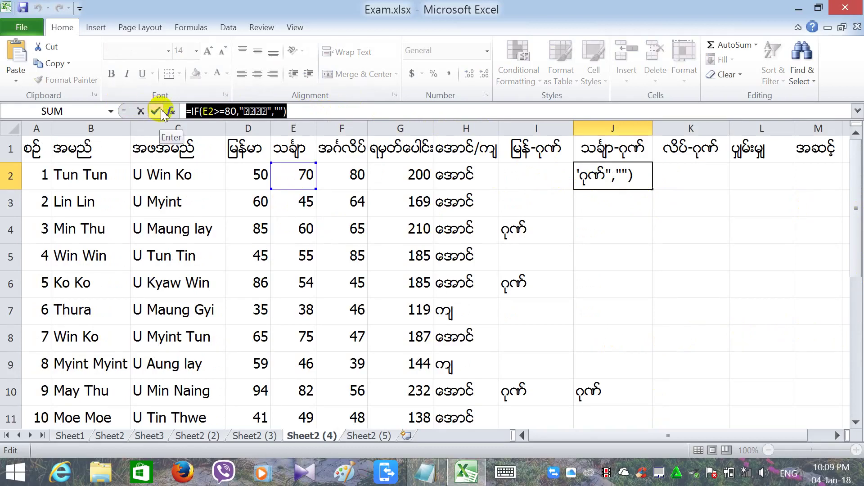
pyautogui.click(161, 113)
pyautogui.click(310, 113)
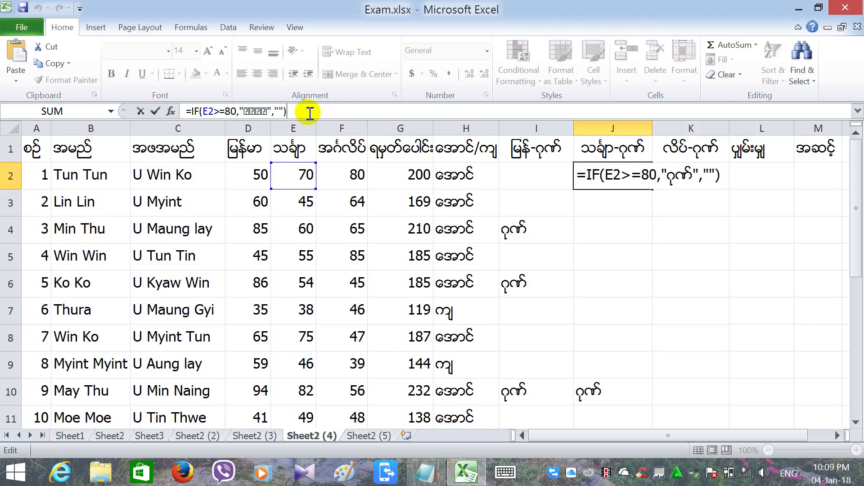
pyautogui.press('Return')
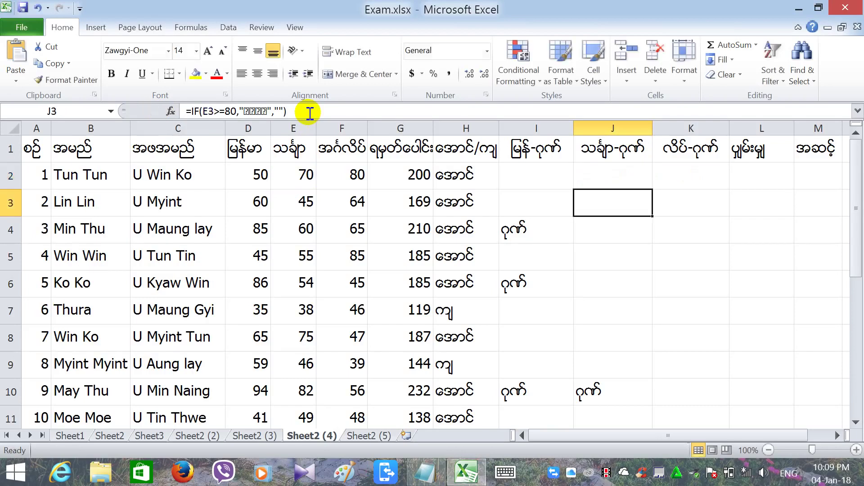
# Paste the copied formula into K2 and edit it to =IF(F2>=75,"ဂုဏ်","").
pyautogui.click(705, 176)
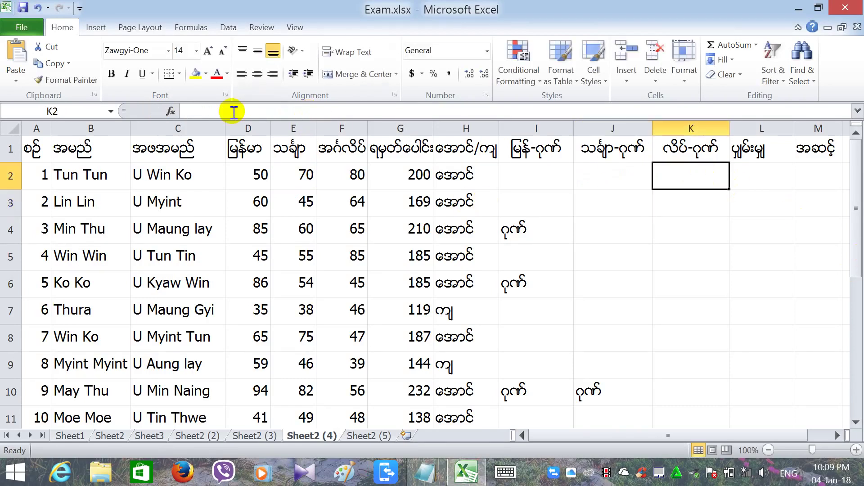
pyautogui.click(234, 112)
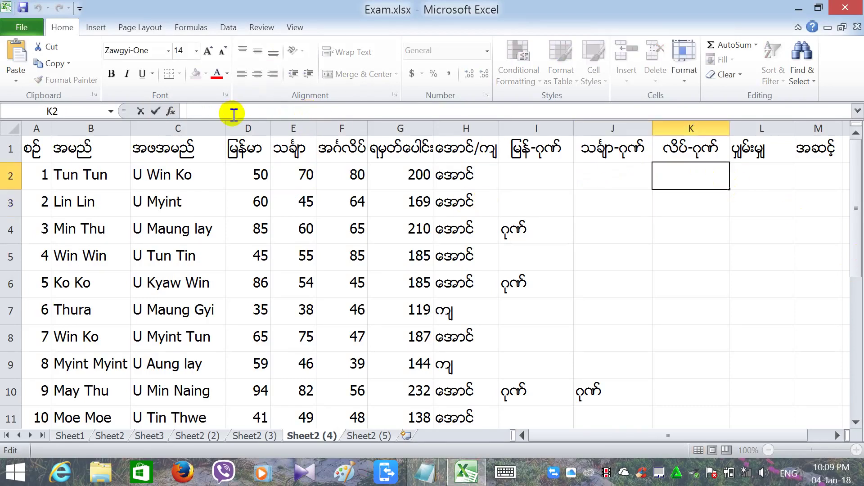
pyautogui.hotkey('ctrl', 'v')
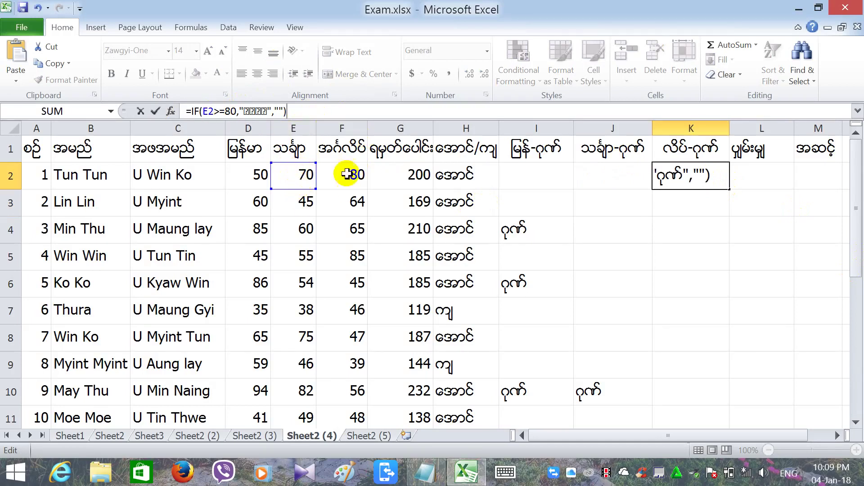
pyautogui.click(216, 113)
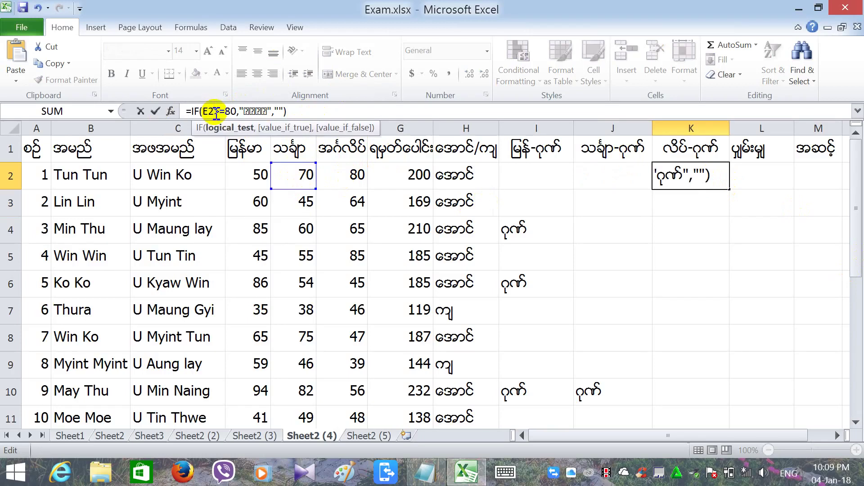
pyautogui.press('BackSpace')
pyautogui.press('BackSpace')
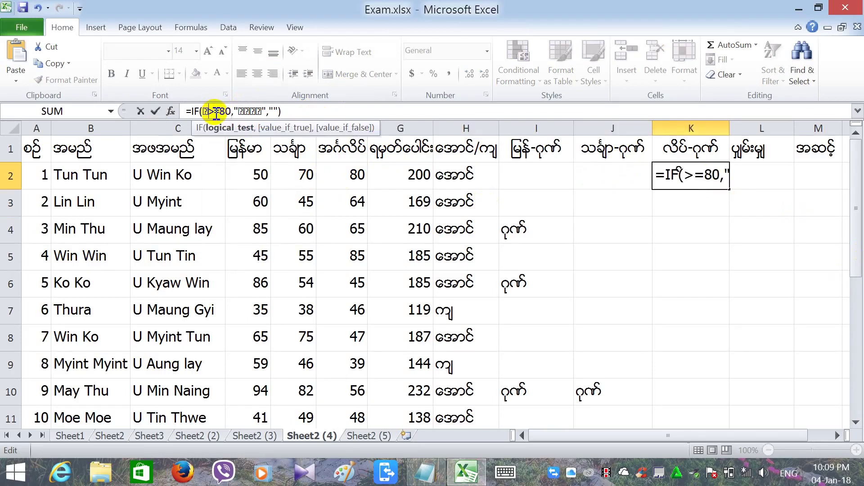
pyautogui.write('2')
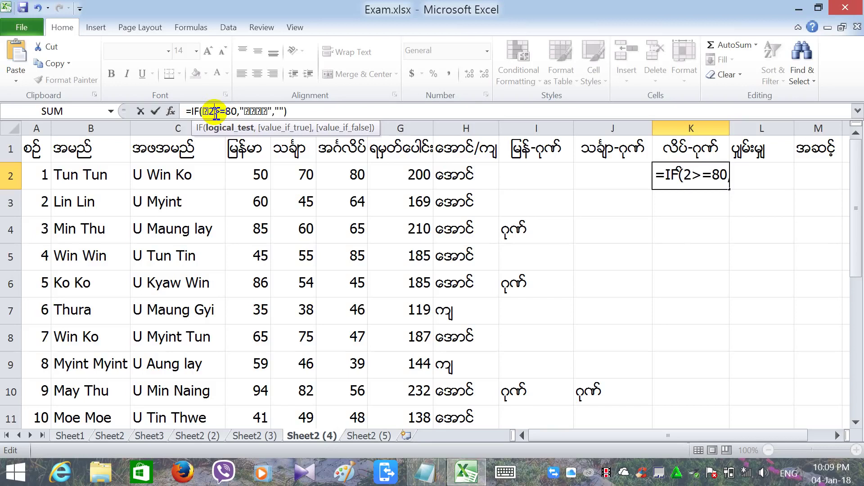
pyautogui.press('BackSpace')
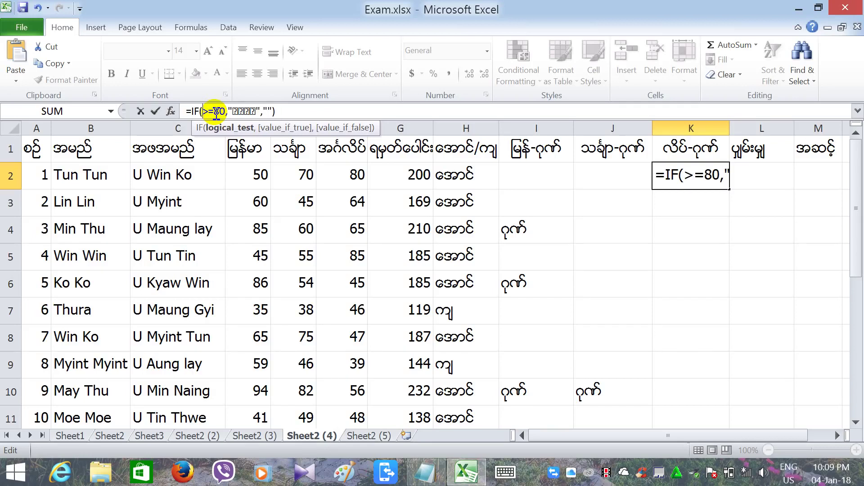
pyautogui.write('f2')
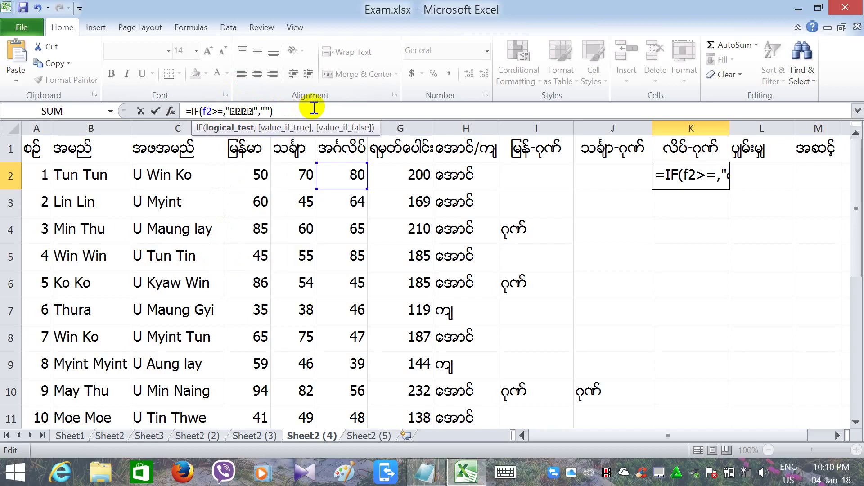
pyautogui.write('5')
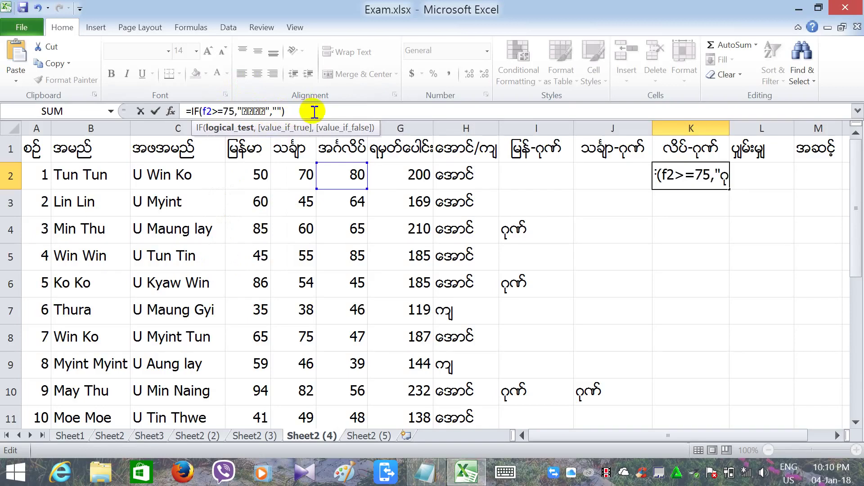
pyautogui.press('Return')
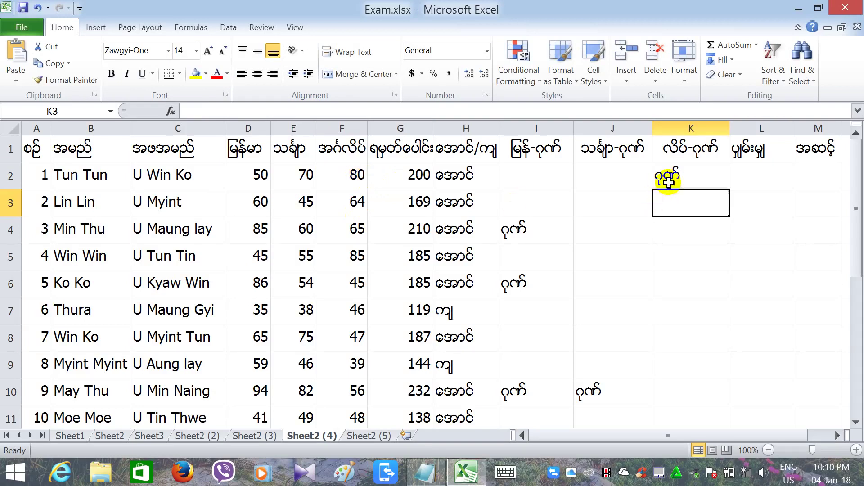
# Fill the K2 formula down to row 16, marking rows 2, 5, 15 and 16.
pyautogui.click(667, 177)
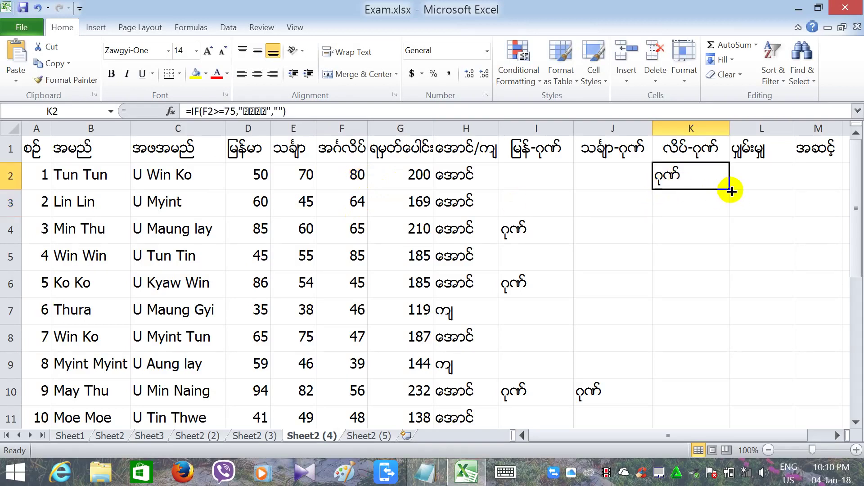
pyautogui.moveTo(729, 191); pyautogui.dragTo(717, 380)
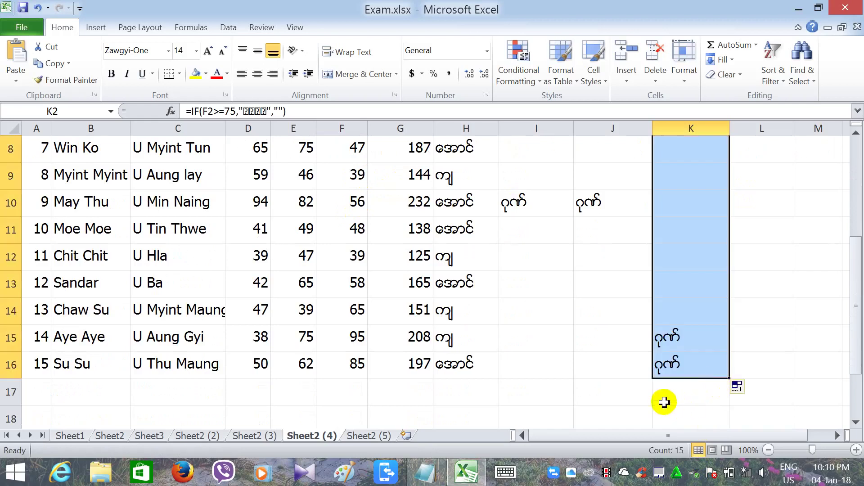
pyautogui.click(664, 398)
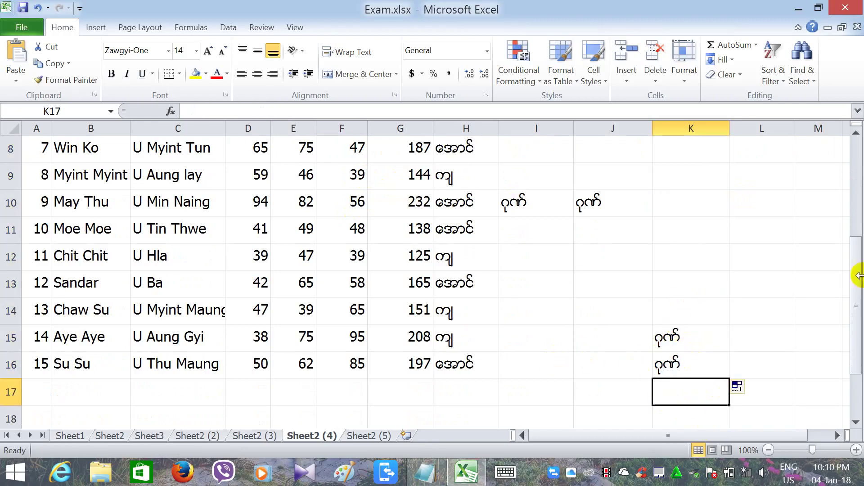
pyautogui.moveTo(855, 284); pyautogui.dragTo(851, 178)
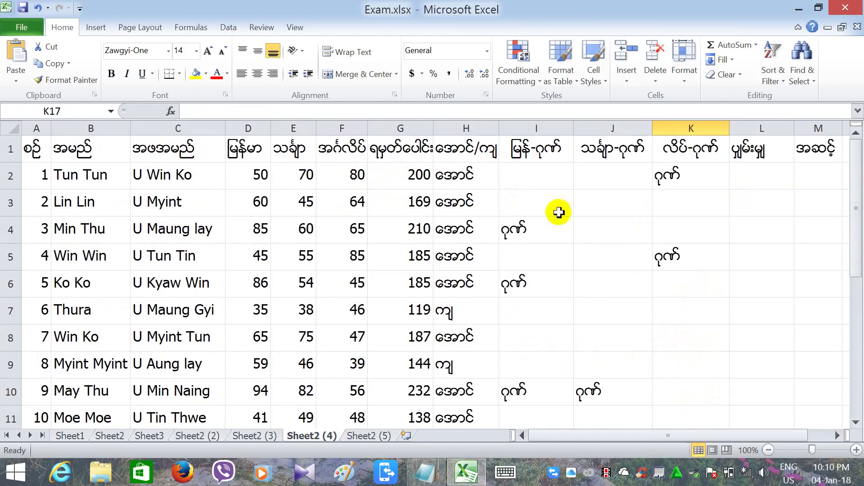
# Enter the average =G2/3 in L2 (66.6667) and fill it down to L16.
pyautogui.click(745, 175)
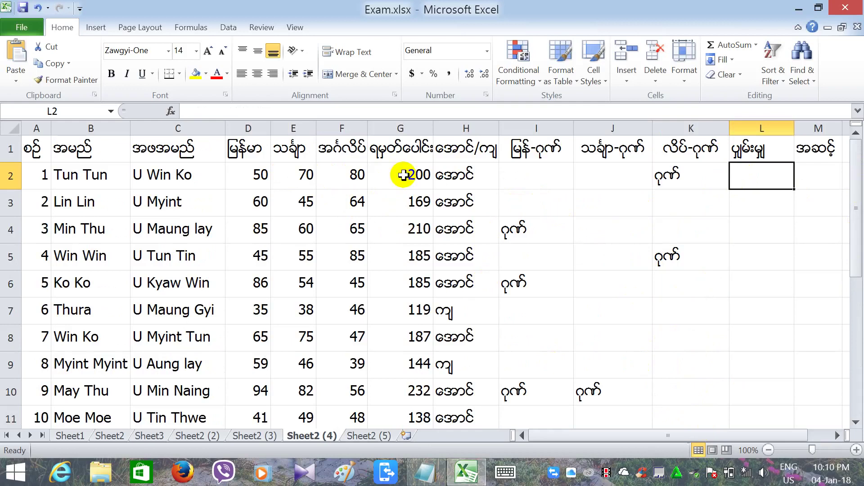
pyautogui.click(235, 116)
pyautogui.write('=')
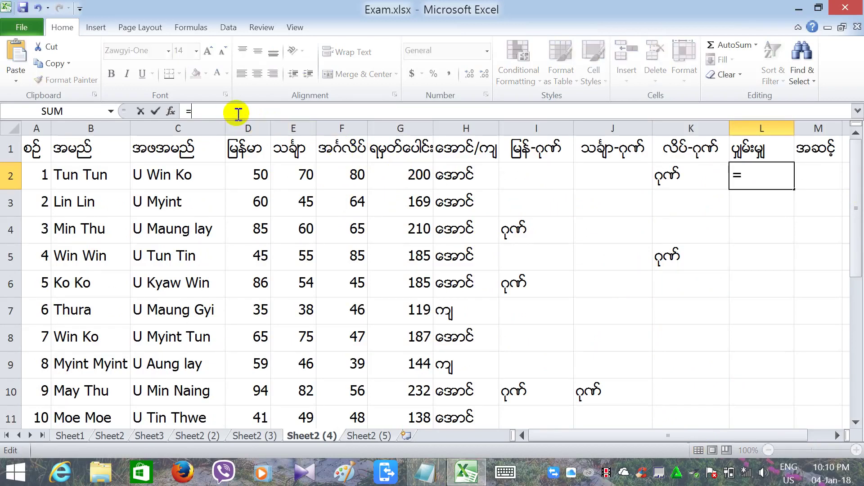
pyautogui.click(400, 177)
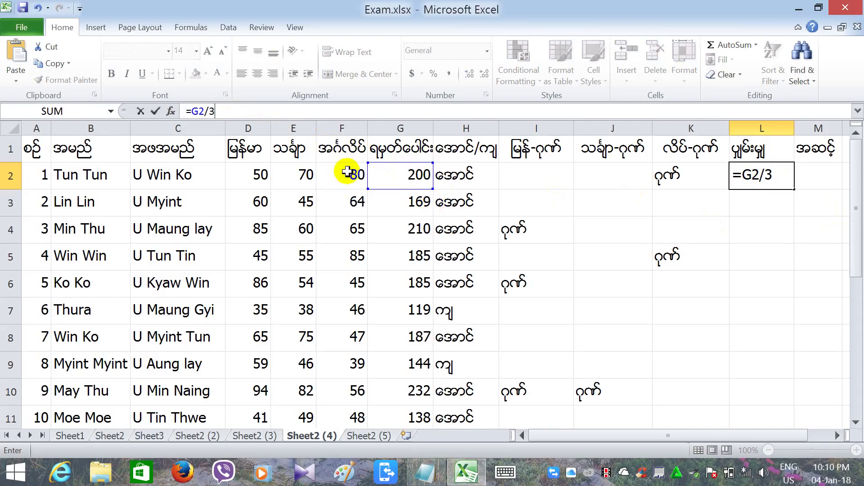
pyautogui.press('Return')
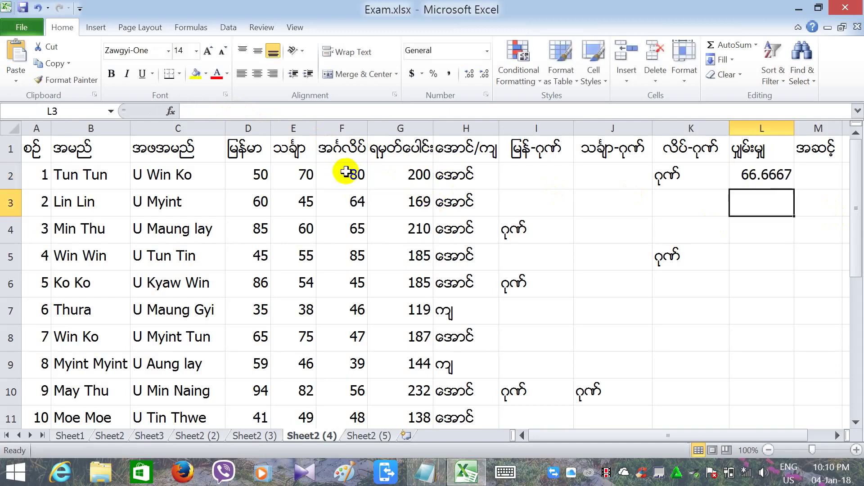
pyautogui.click(773, 179)
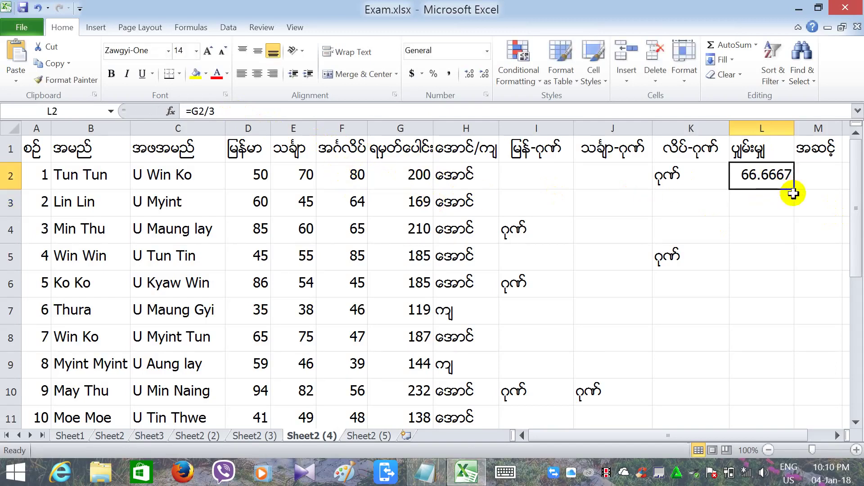
pyautogui.moveTo(795, 190); pyautogui.dragTo(765, 376)
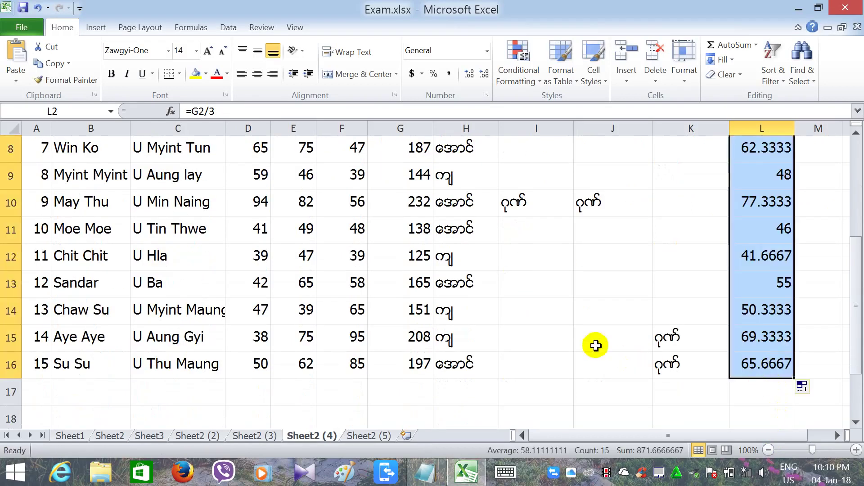
pyautogui.click(594, 345)
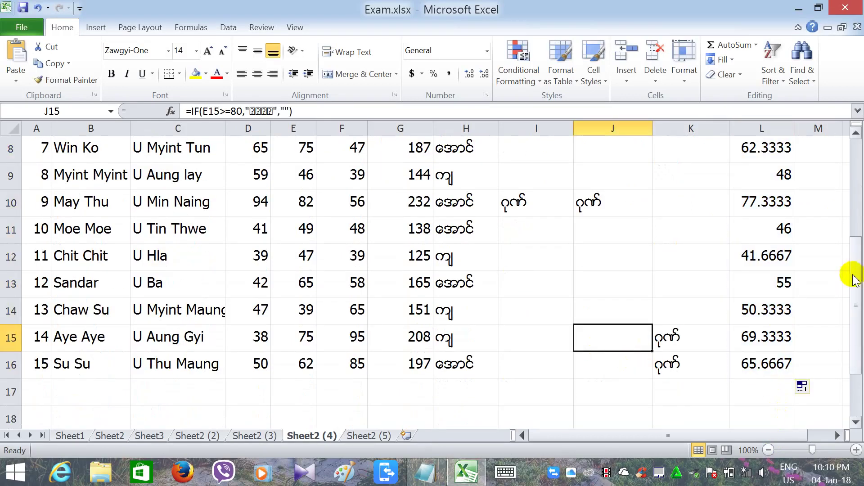
# Return to the top of the sheet and select the totals column G.
pyautogui.moveTo(854, 277); pyautogui.dragTo(853, 158)
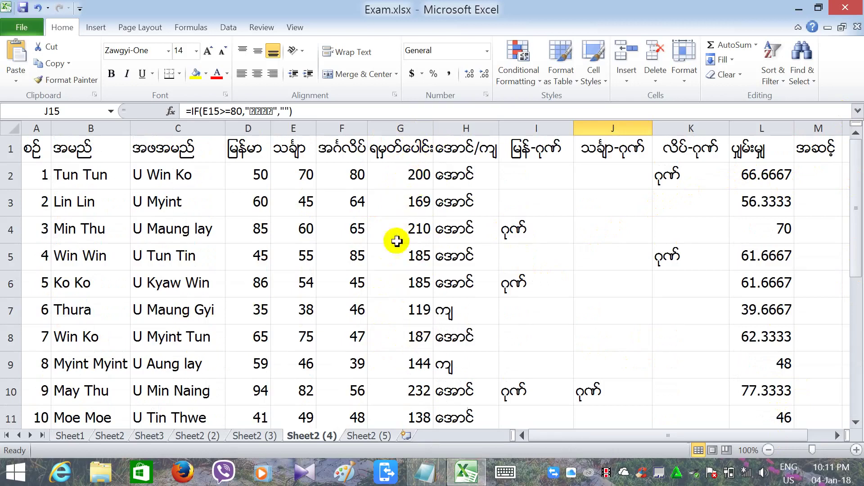
pyautogui.click(401, 128)
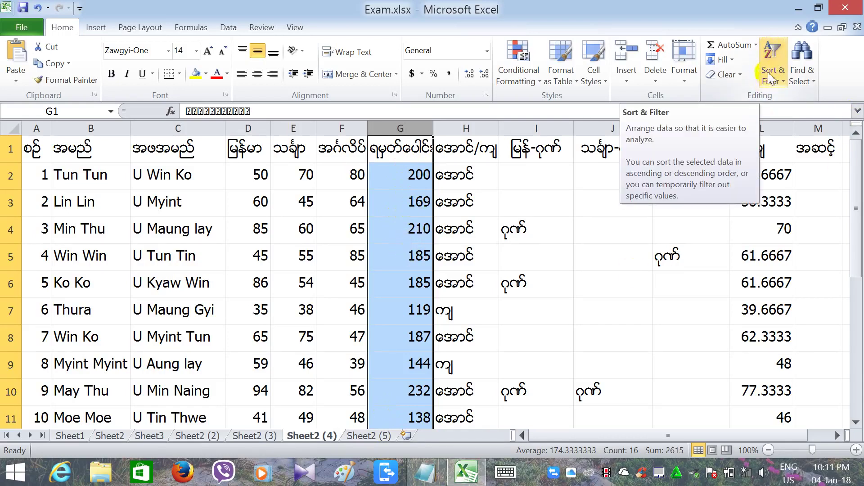
# Sort the whole table by total marks, largest to smallest, putting the 232 score in row 2.
pyautogui.click(771, 78)
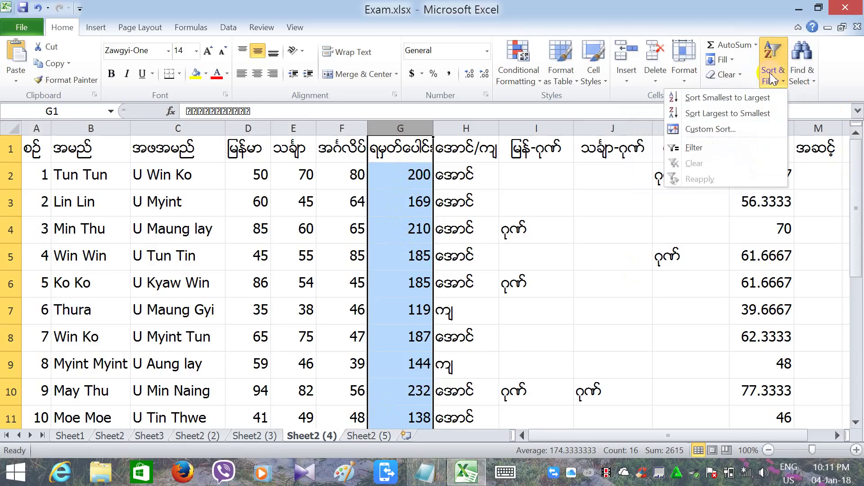
pyautogui.click(706, 114)
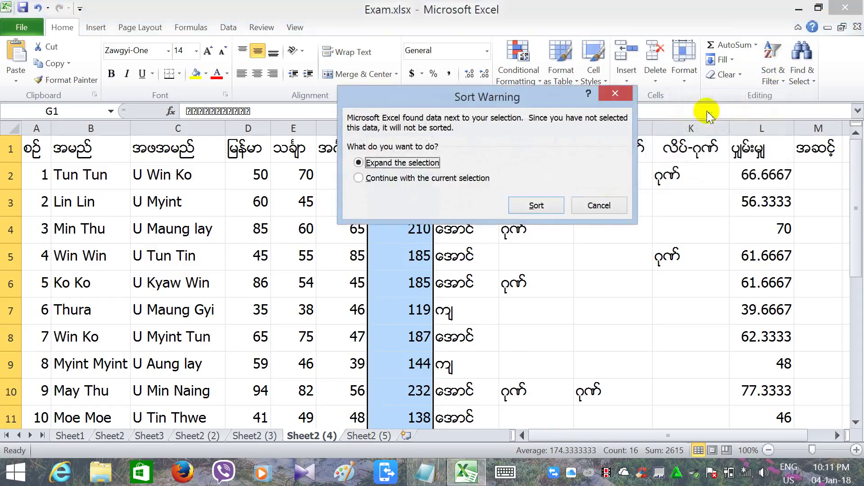
pyautogui.click(537, 206)
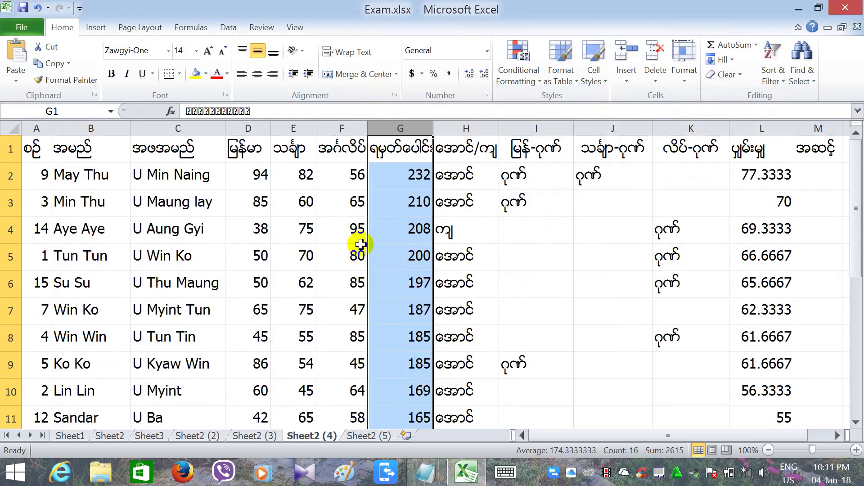
pyautogui.click(394, 178)
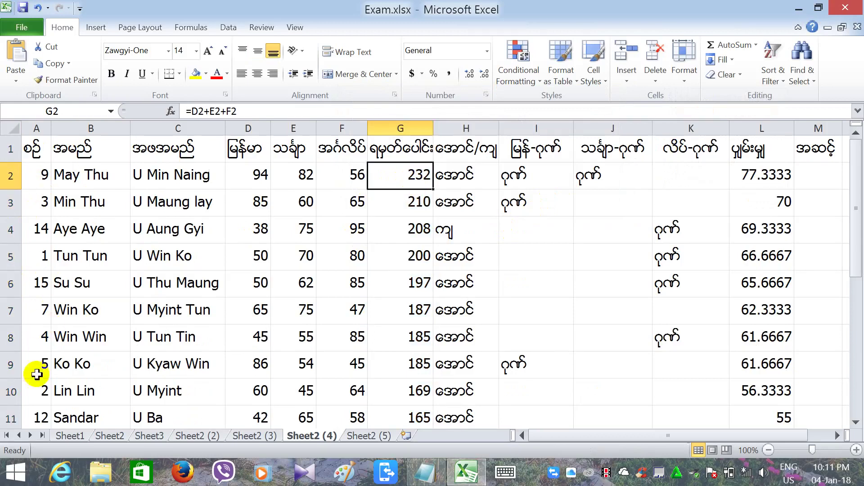
pyautogui.click(815, 179)
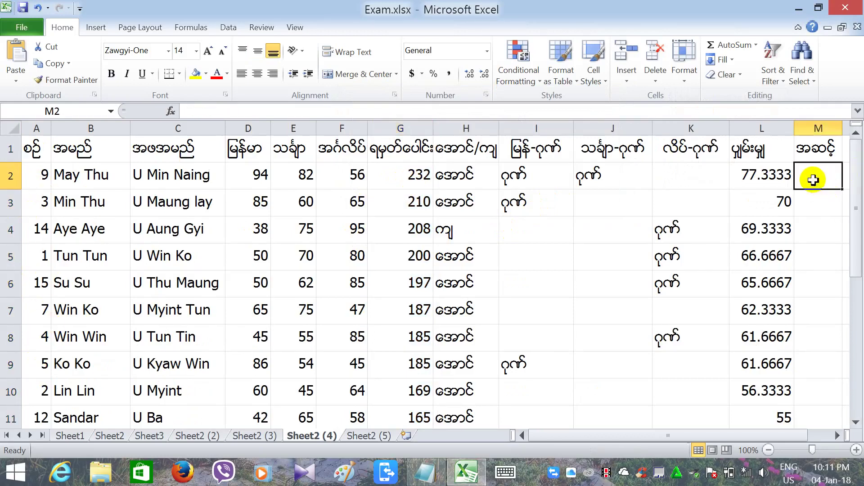
# Put rank 1 in M2 and fill it as a series through M16 to number students 1–15.
pyautogui.write('1')
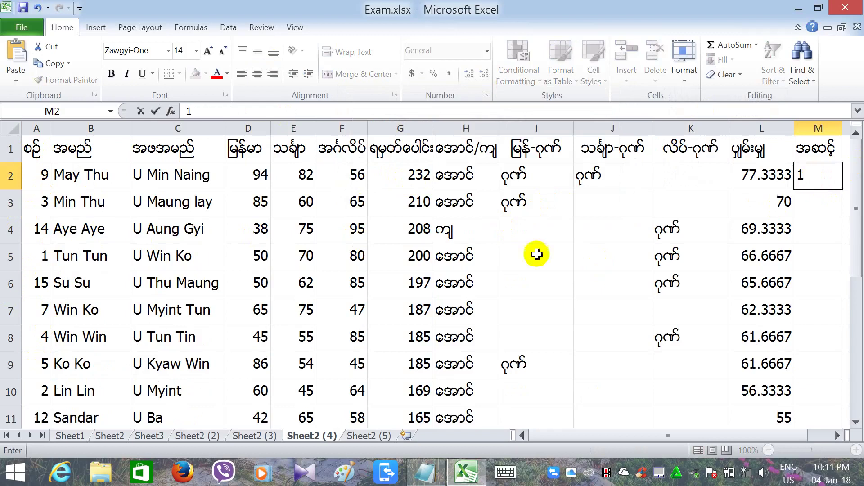
pyautogui.click(822, 203)
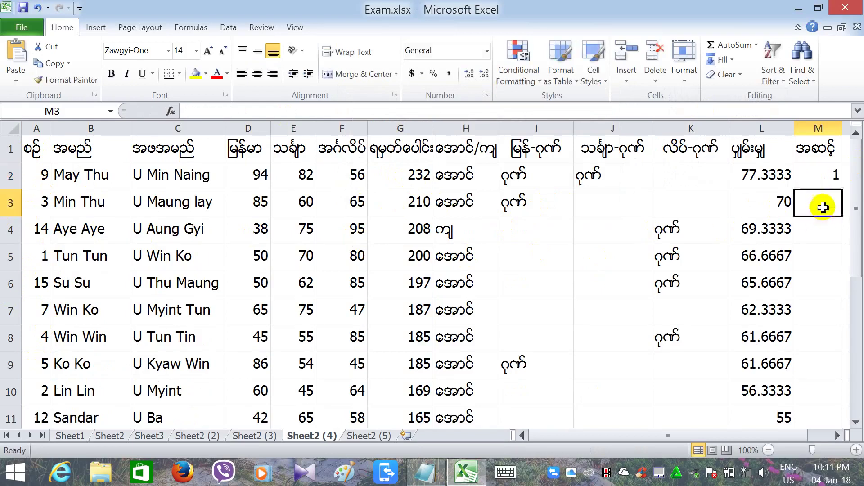
pyautogui.click(832, 172)
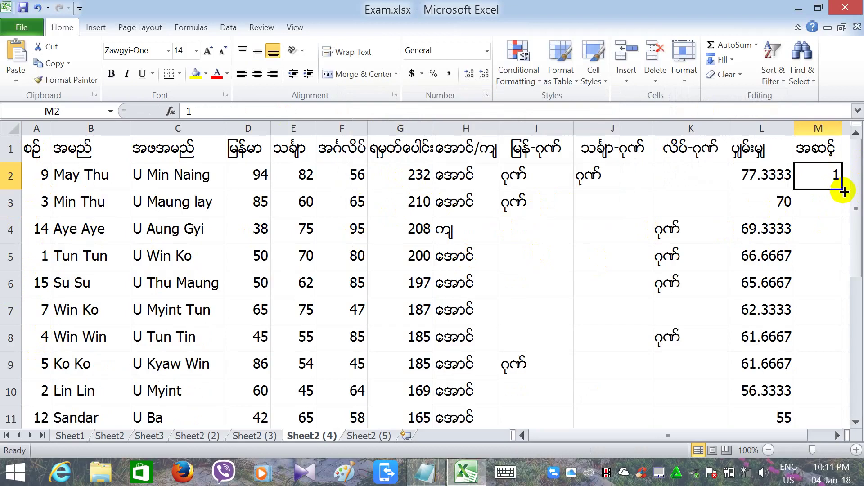
pyautogui.moveTo(844, 191); pyautogui.dragTo(816, 379)
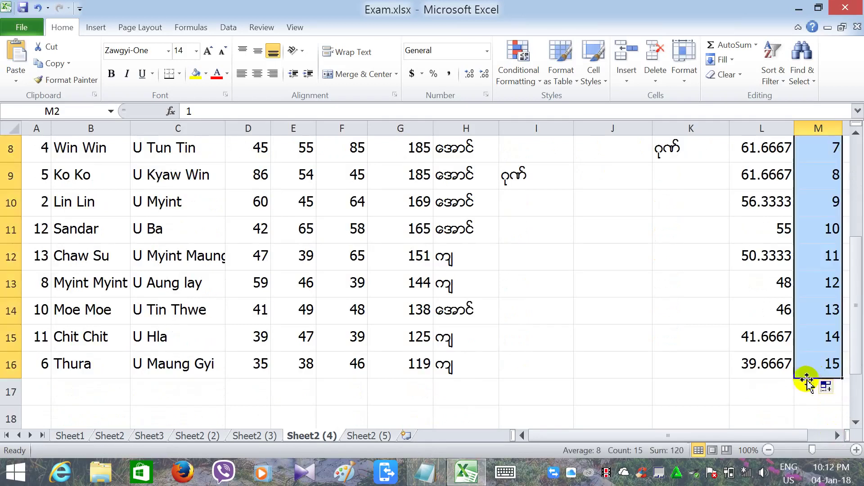
pyautogui.click(688, 390)
pyautogui.moveTo(857, 369); pyautogui.dragTo(858, 204)
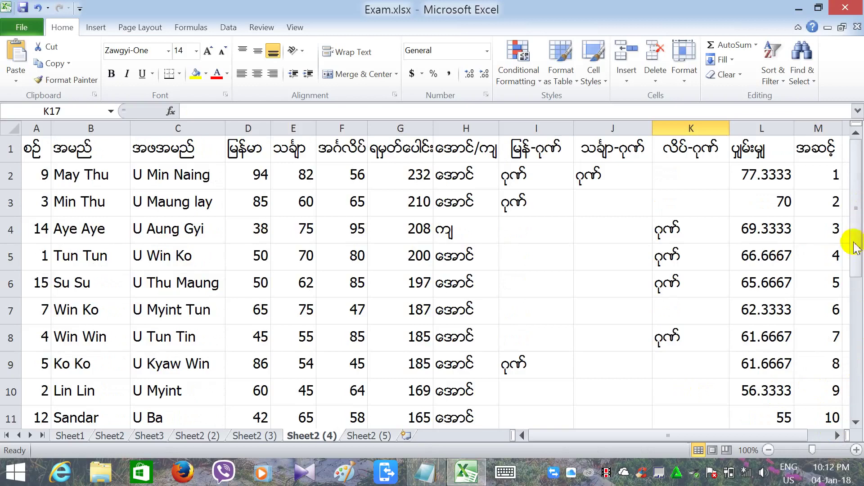
pyautogui.moveTo(853, 241); pyautogui.dragTo(856, 200)
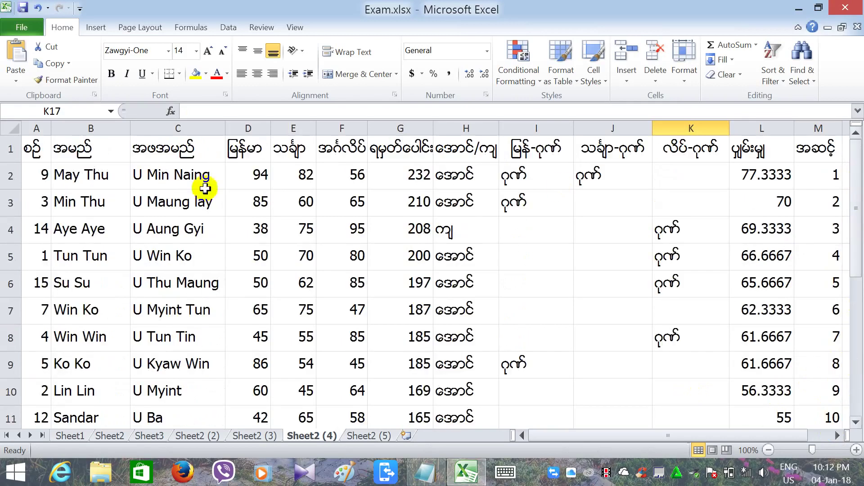
# Sort the whole table by serial number in column A, smallest to largest.
pyautogui.click(38, 128)
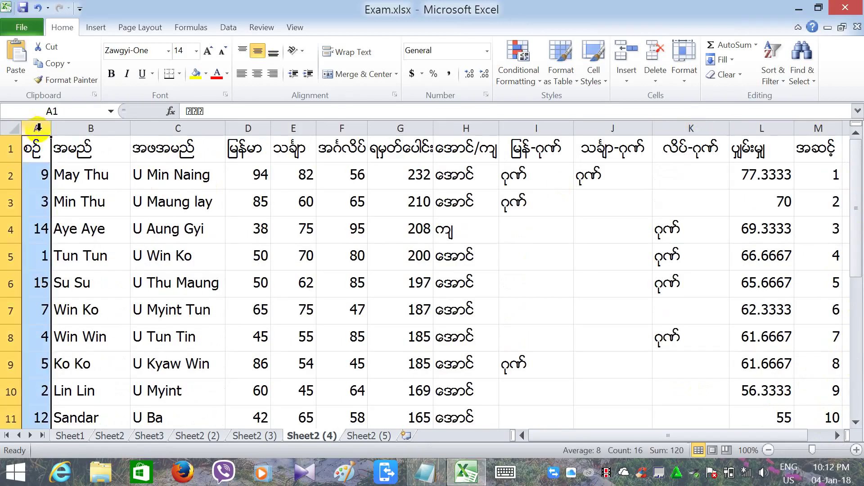
pyautogui.click(776, 86)
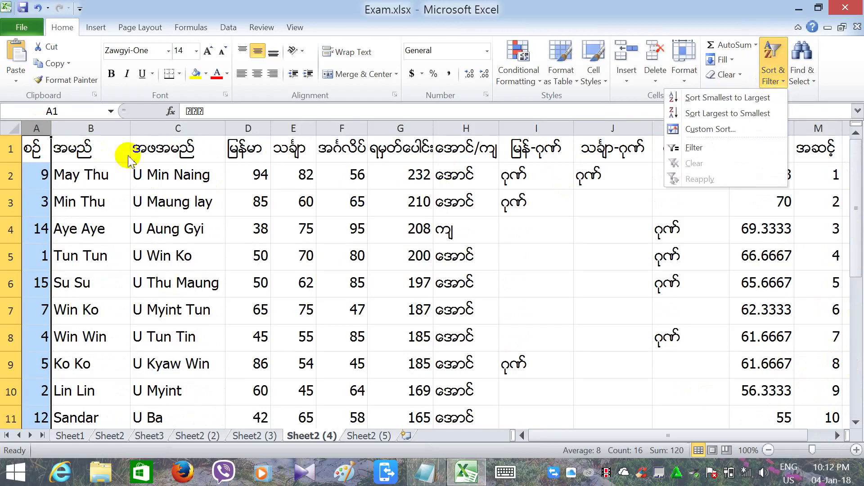
pyautogui.click(705, 98)
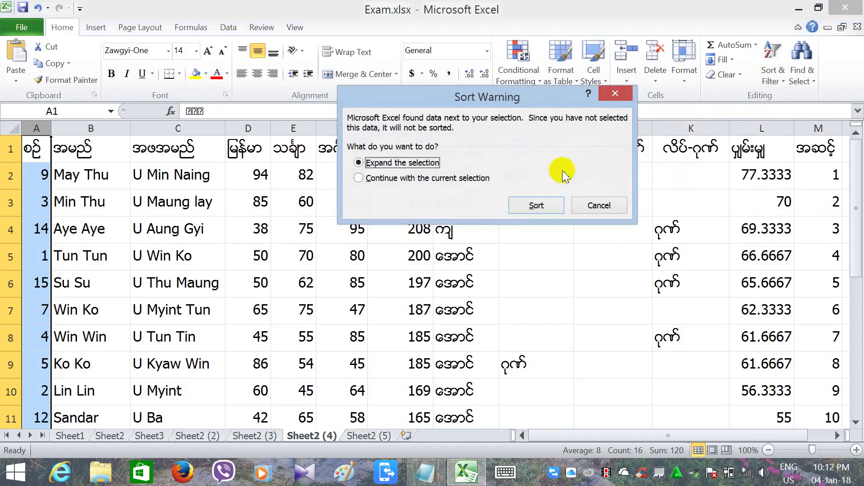
pyautogui.click(520, 208)
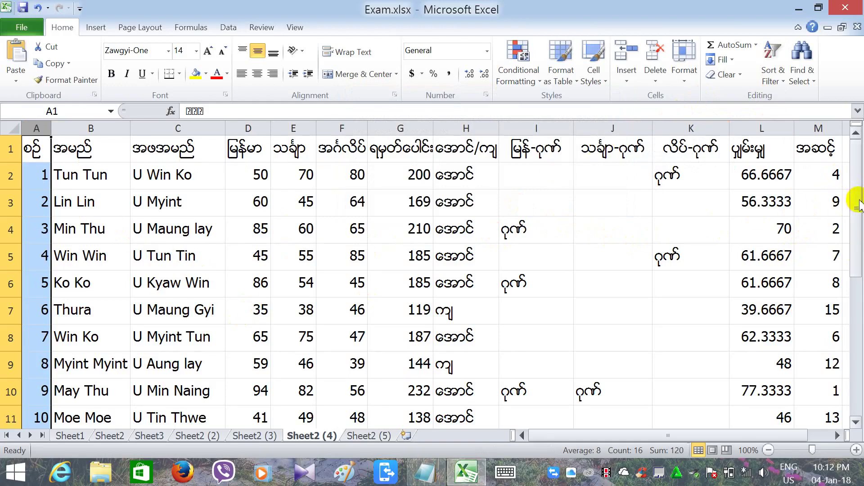
pyautogui.moveTo(857, 201); pyautogui.dragTo(846, 225)
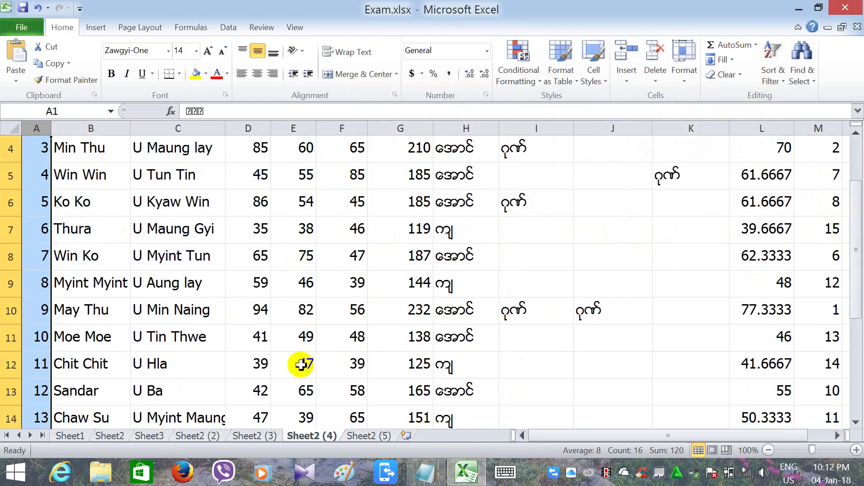
pyautogui.click(97, 338)
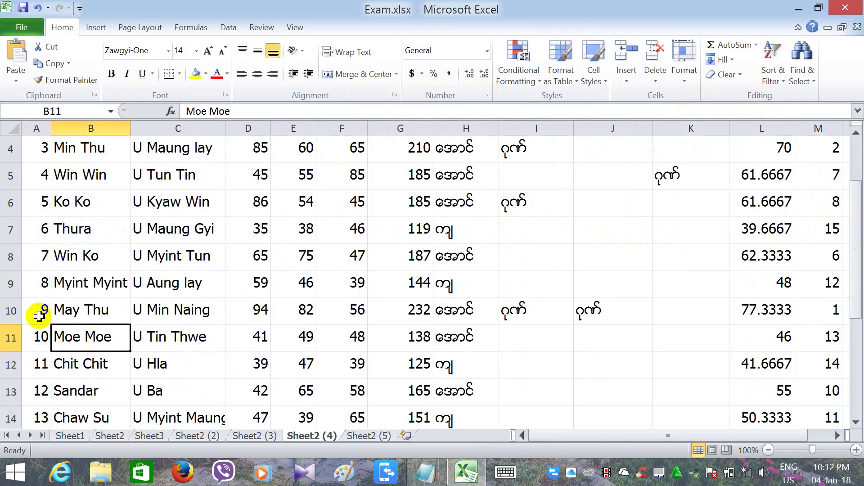
pyautogui.click(39, 316)
pyautogui.click(89, 312)
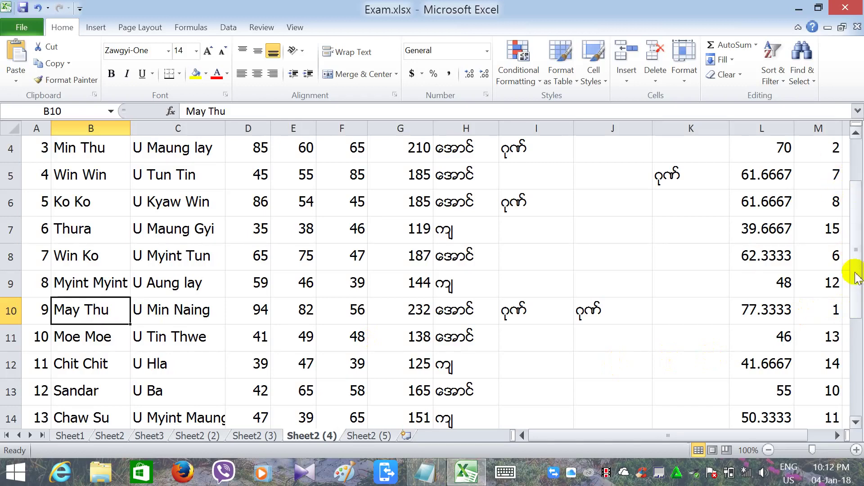
pyautogui.moveTo(856, 277); pyautogui.dragTo(854, 247)
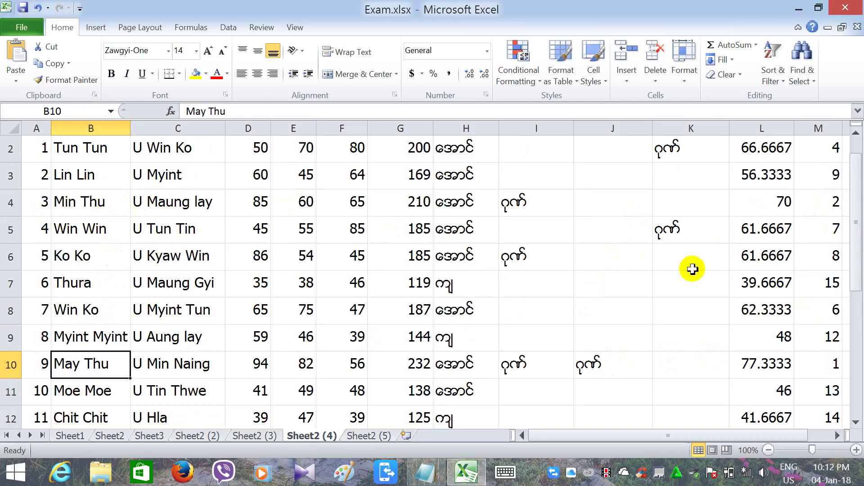
pyautogui.moveTo(858, 239); pyautogui.dragTo(841, 222)
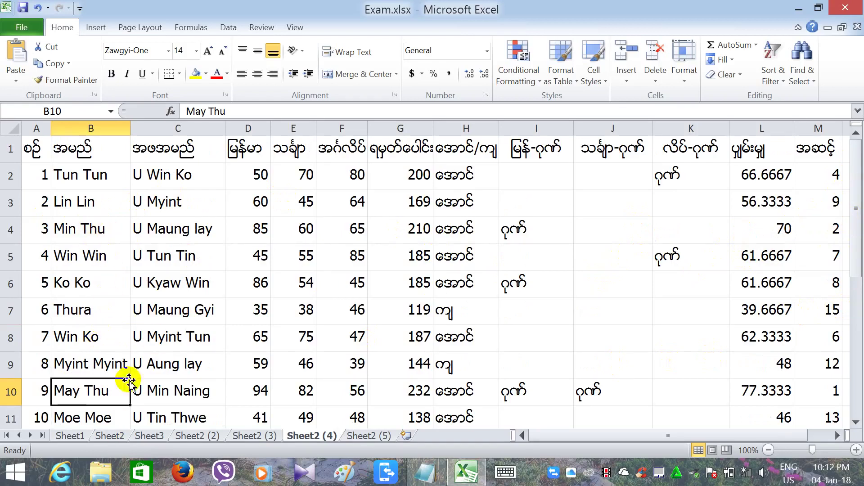
pyautogui.moveTo(859, 270); pyautogui.dragTo(855, 310)
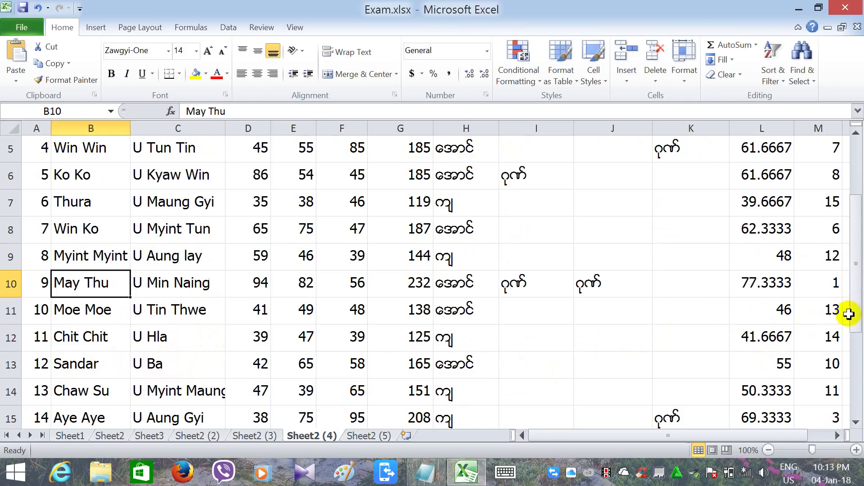
pyautogui.moveTo(859, 307); pyautogui.dragTo(858, 270)
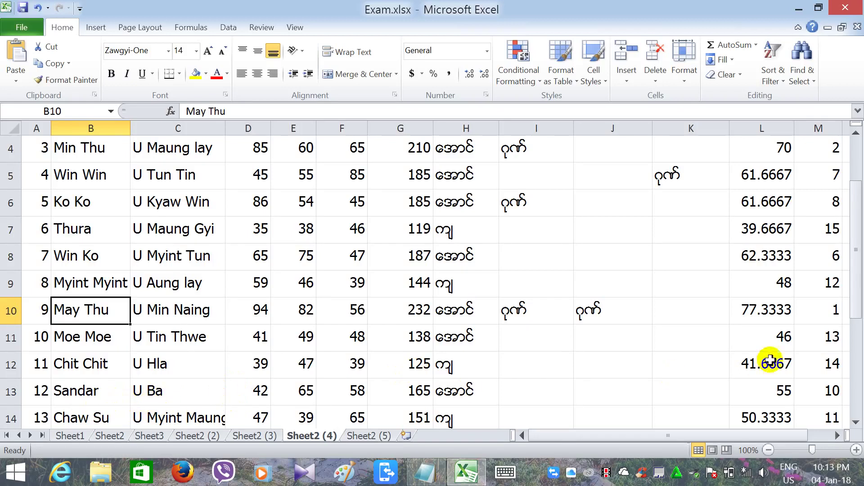
pyautogui.moveTo(857, 292); pyautogui.dragTo(855, 201)
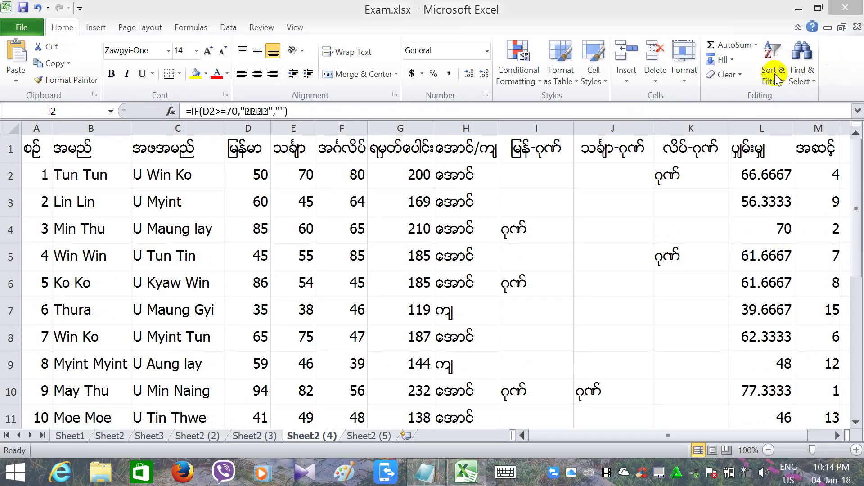
# Use Find to search for the father's name and list all matching cells.
pyautogui.click(807, 64)
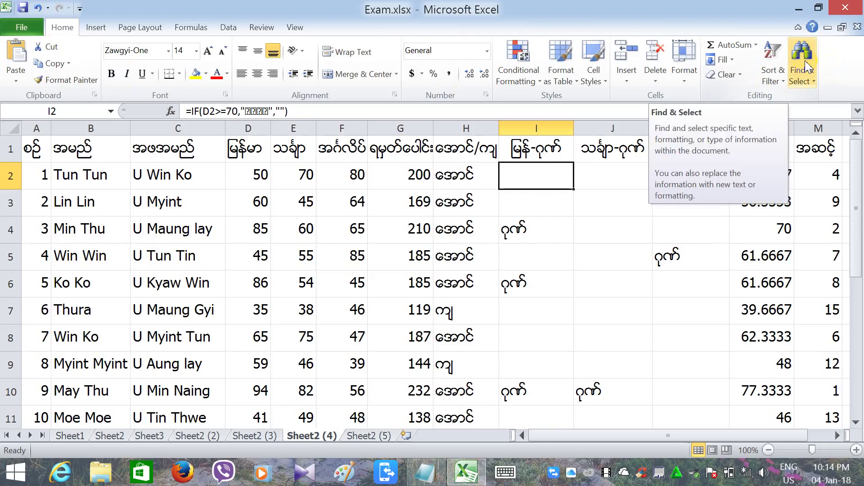
pyautogui.click(808, 67)
pyautogui.click(808, 66)
pyautogui.click(808, 66)
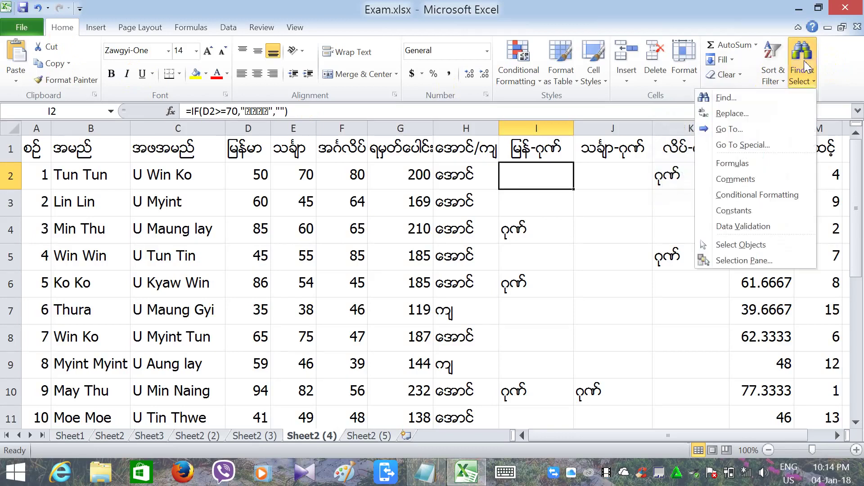
pyautogui.click(727, 98)
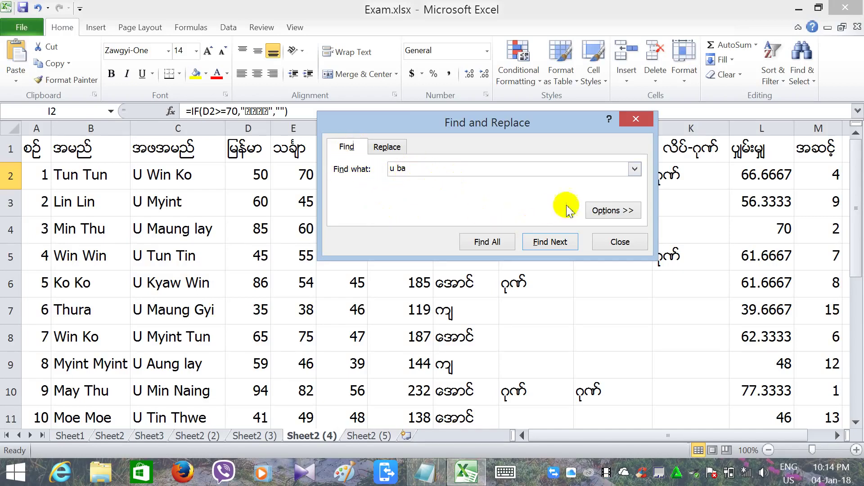
pyautogui.click(487, 241)
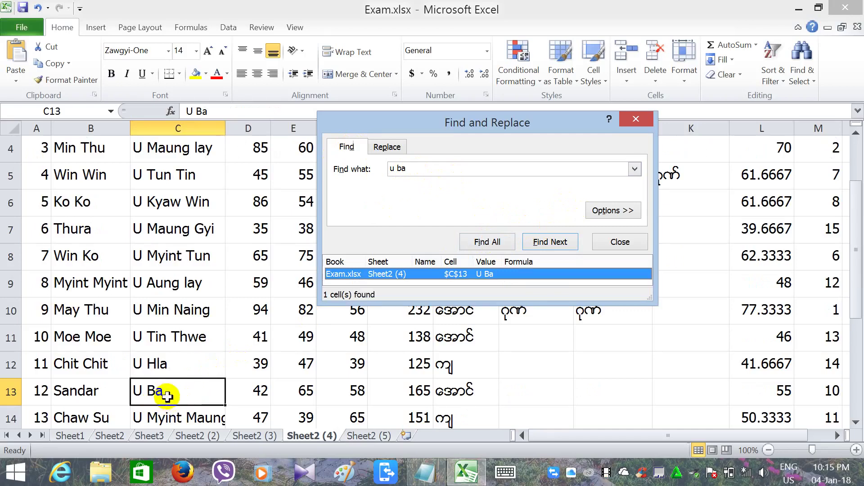
# Retype the father's name in C13 with the new name and close the Find dialog.
pyautogui.doubleClick(168, 399)
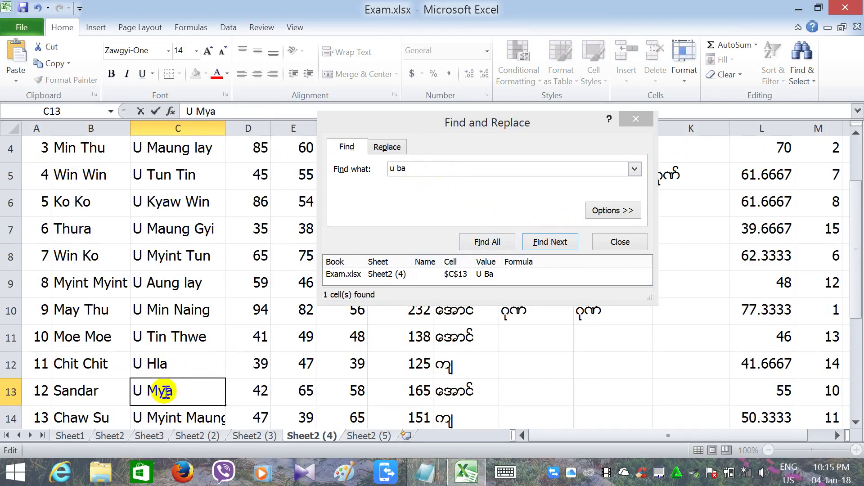
pyautogui.click(103, 389)
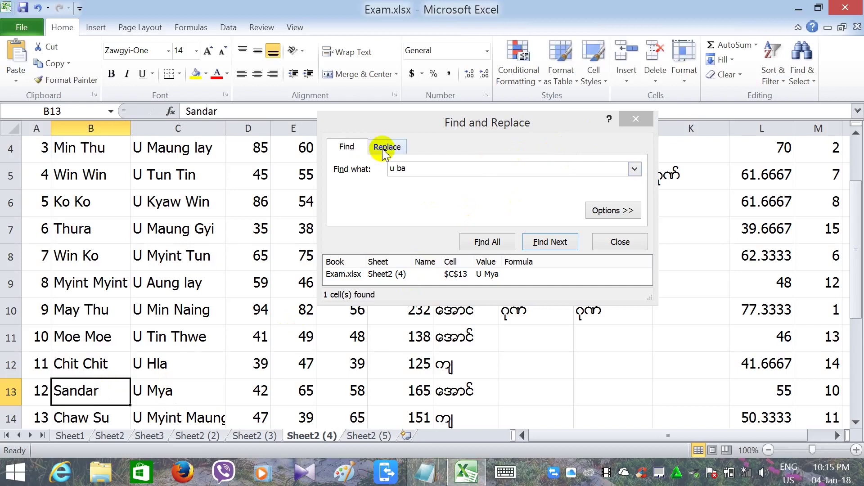
pyautogui.click(155, 367)
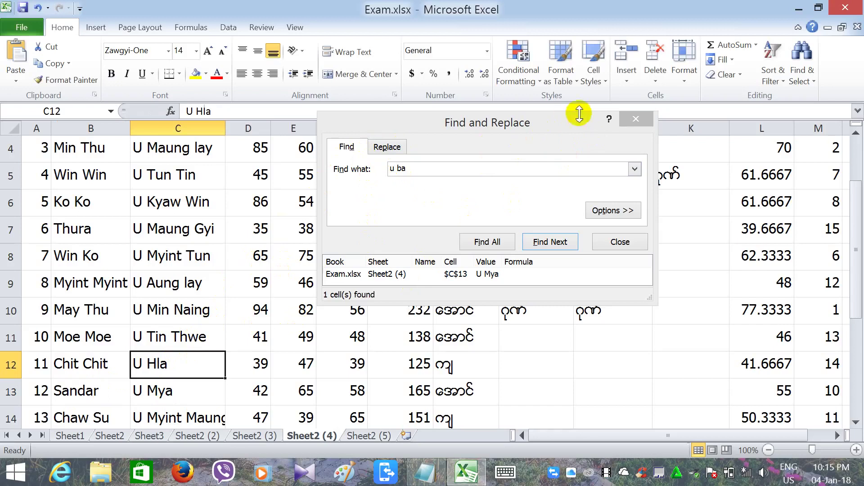
pyautogui.click(635, 119)
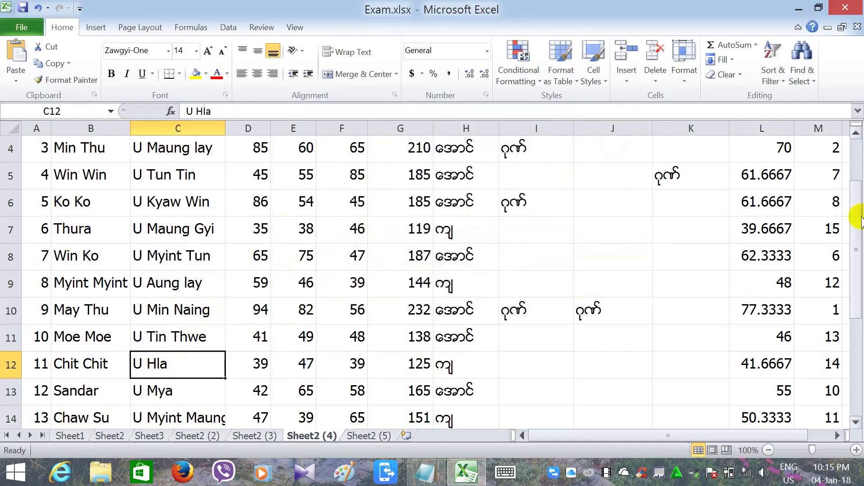
pyautogui.moveTo(858, 229); pyautogui.dragTo(849, 300)
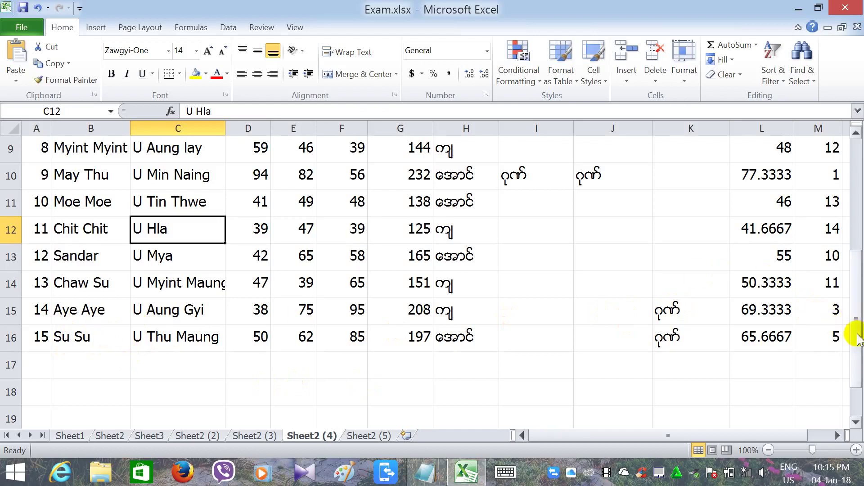
pyautogui.moveTo(857, 337); pyautogui.dragTo(857, 216)
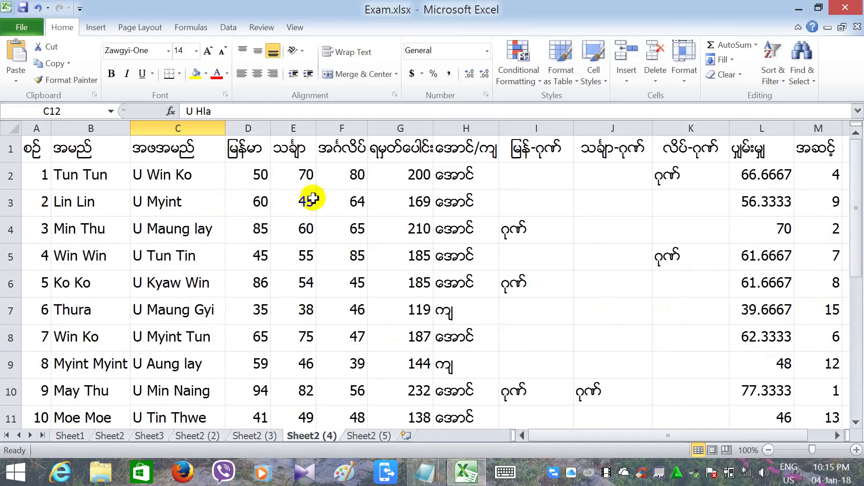
pyautogui.click(799, 77)
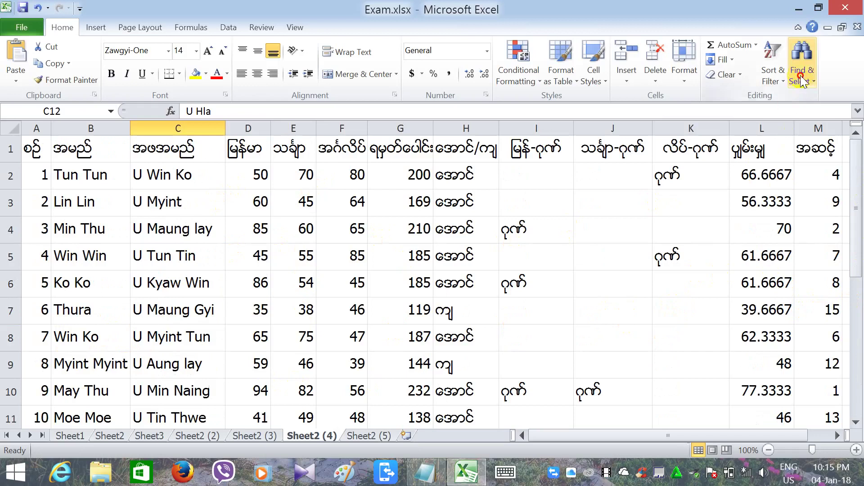
# Find the student name in B16 and replace it with the new name, then close the dialog.
pyautogui.click(741, 98)
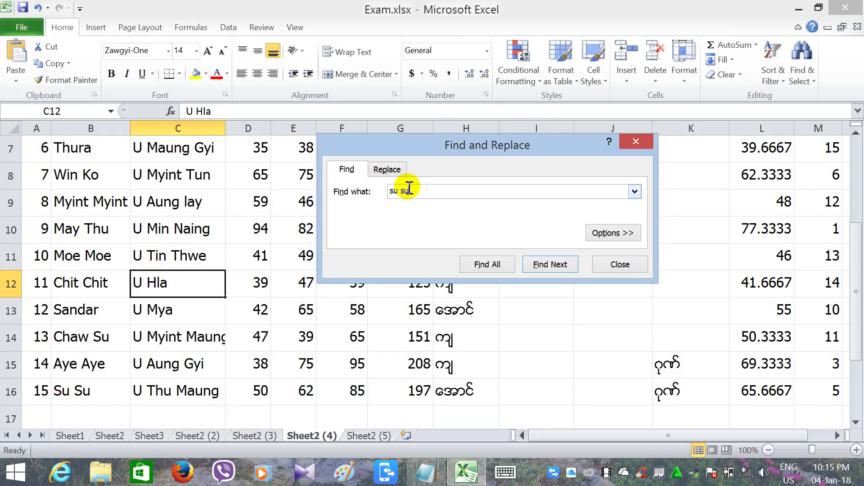
pyautogui.click(495, 268)
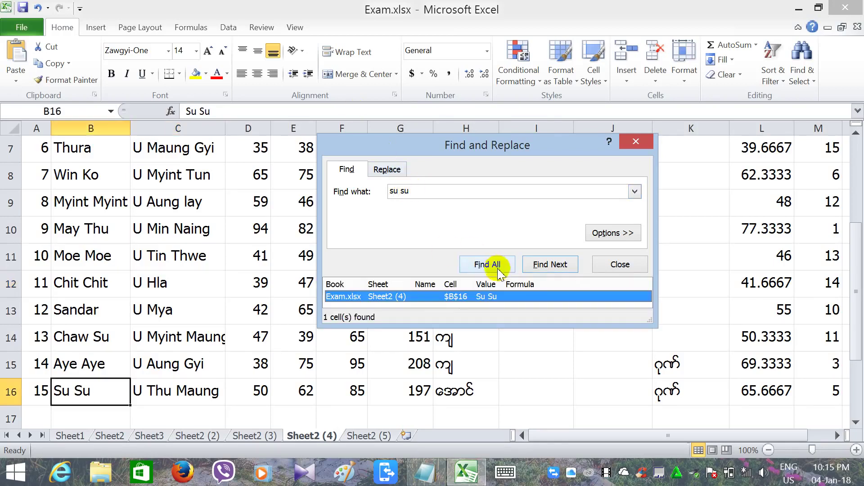
pyautogui.click(387, 171)
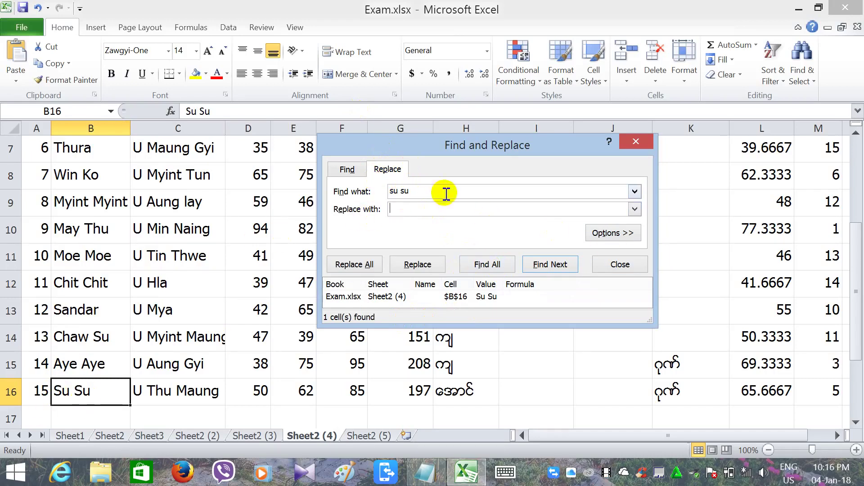
pyautogui.click(435, 208)
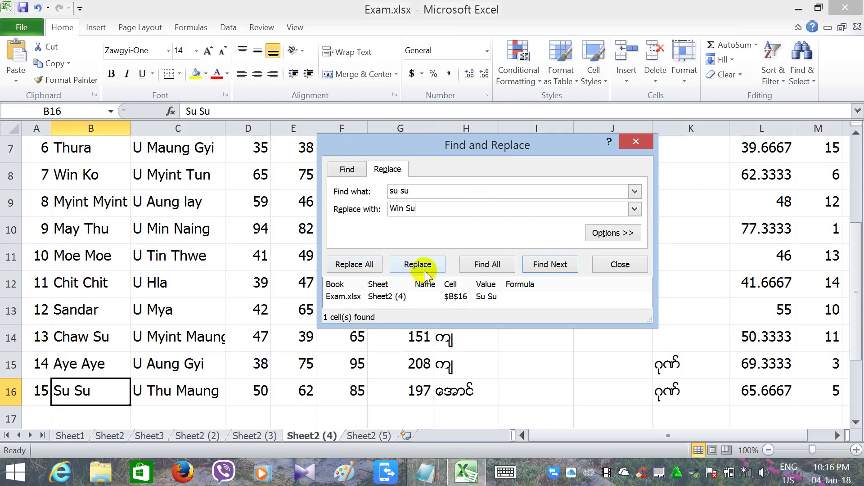
pyautogui.click(425, 269)
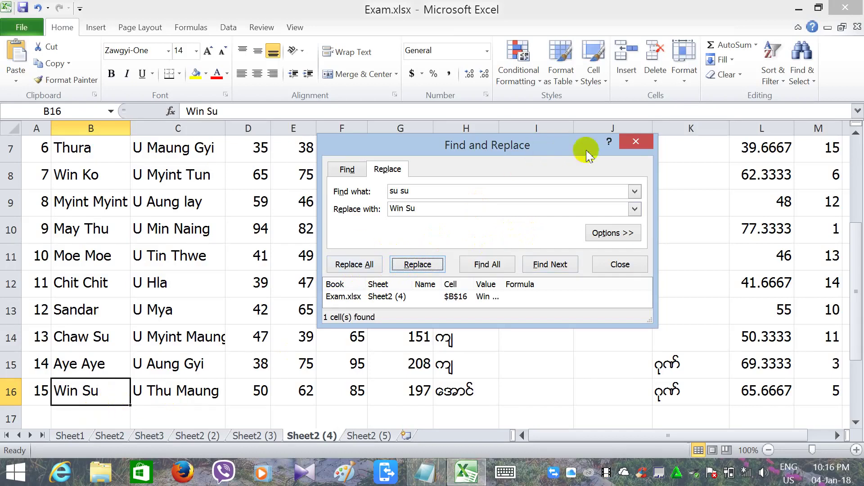
pyautogui.click(634, 141)
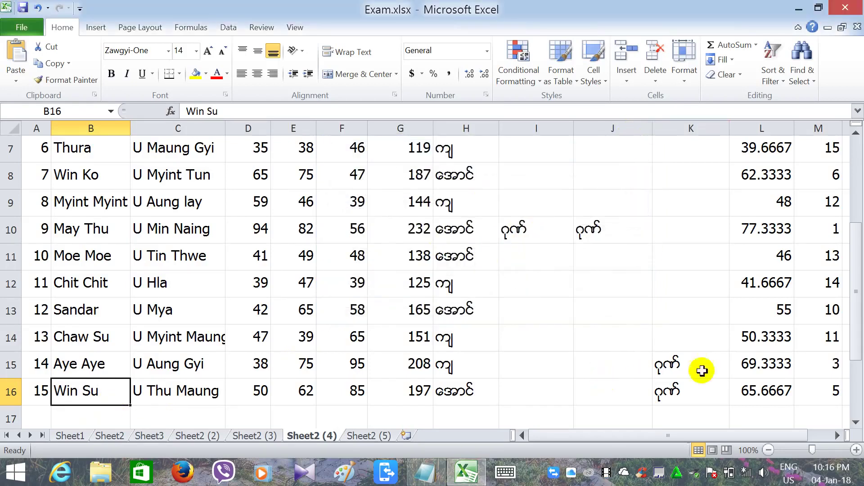
# Scroll to the top of the sheet and minimize the Exam.xlsx window to the desktop.
pyautogui.moveTo(852, 297); pyautogui.dragTo(858, 169)
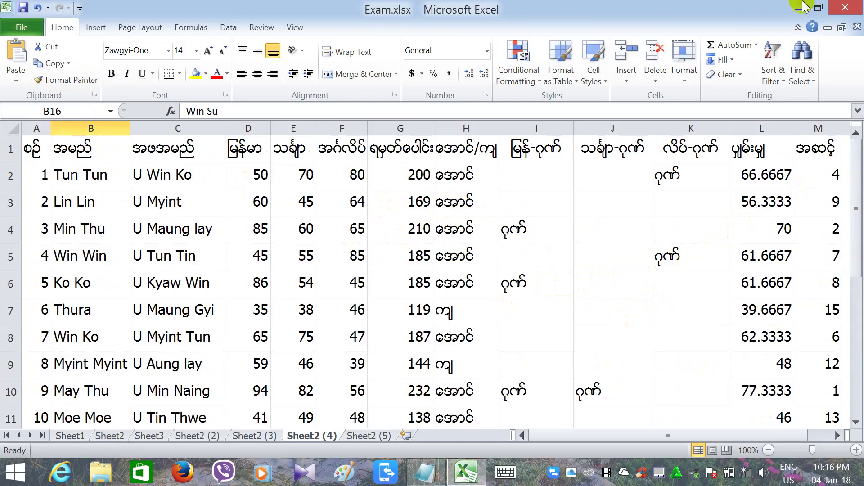
pyautogui.click(798, 8)
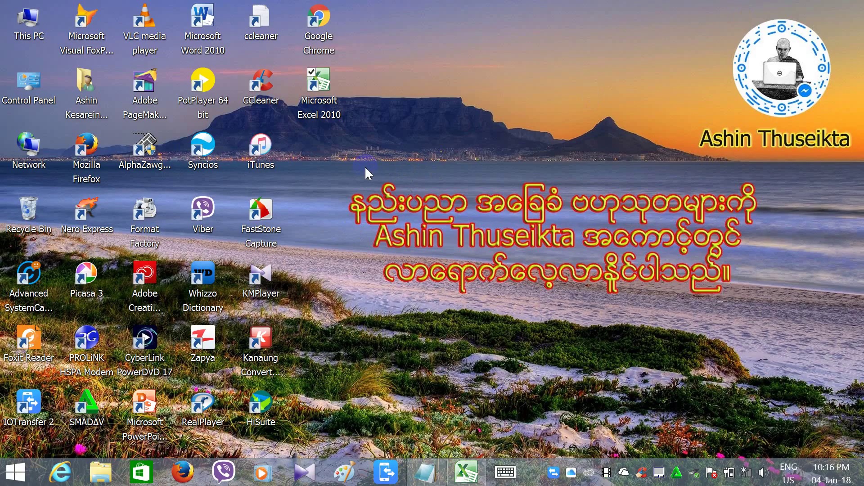
pyautogui.click(458, 473)
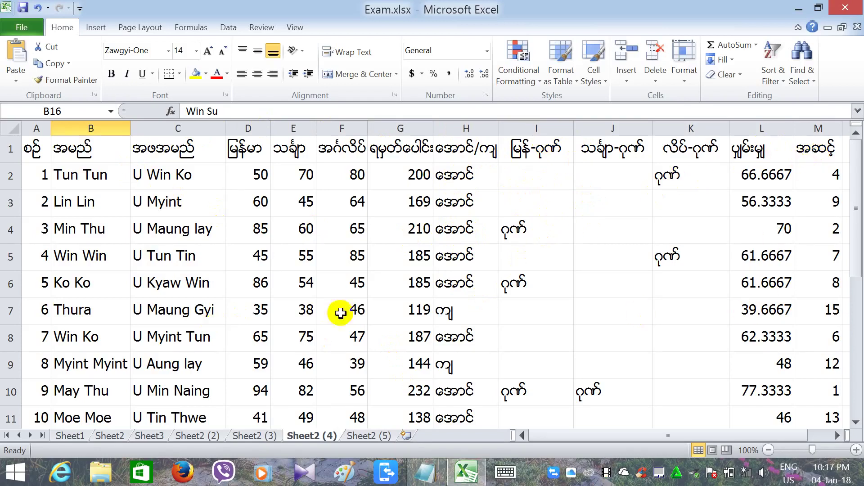
pyautogui.click(798, 9)
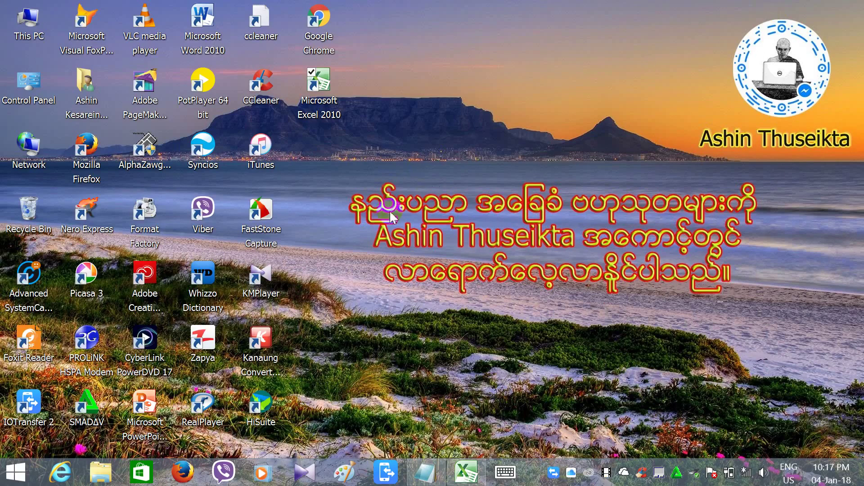